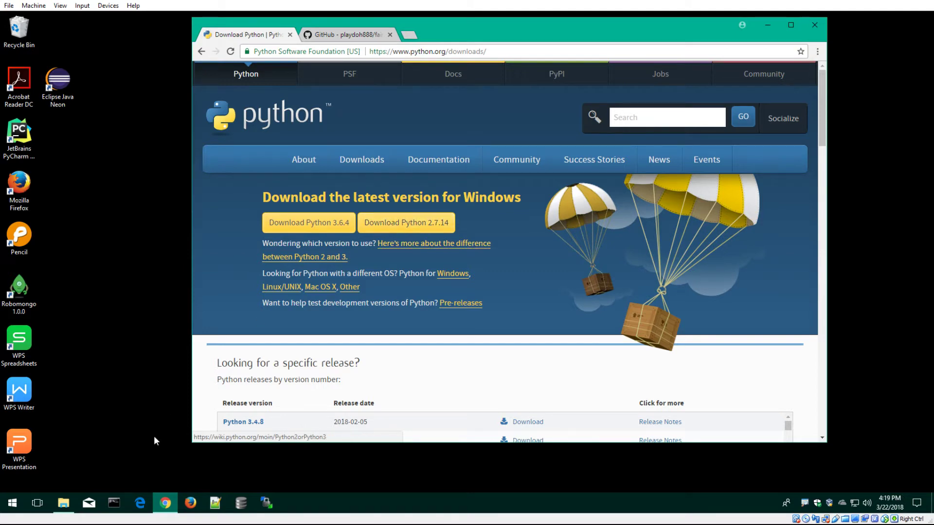
Step: Launch the python-2.7.14 installer package from the Downloads folder
{"action": "left_click", "coordinate": [68, 508]}
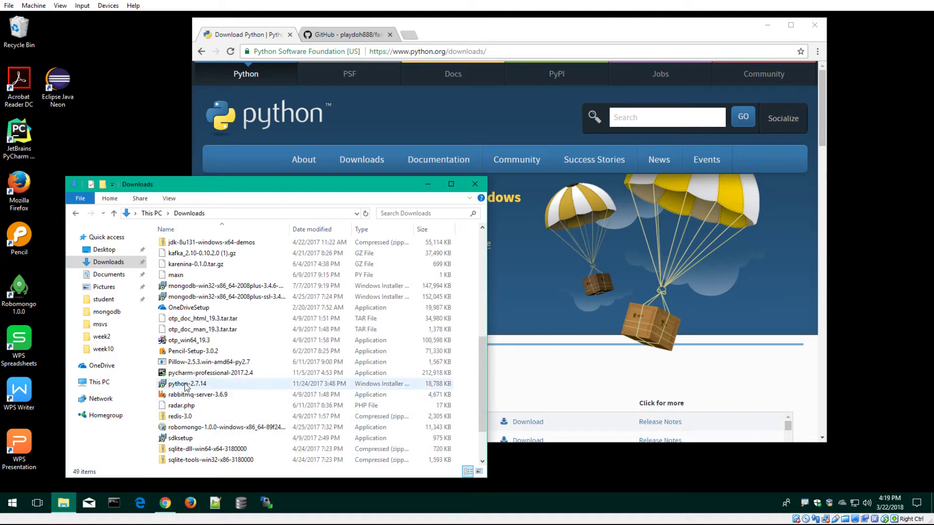
{"action": "mouse_move", "coordinate": [185, 386]}
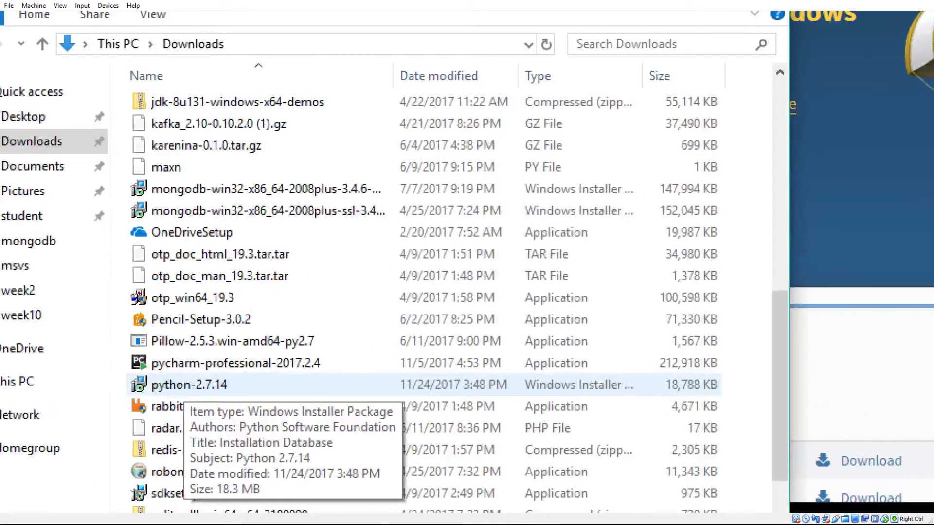
{"action": "mouse_move", "coordinate": [168, 378]}
{"action": "left_mouse_down"}
{"action": "mouse_move", "coordinate": [100, 383]}
{"action": "mouse_move", "coordinate": [190, 404]}
{"action": "mouse_move", "coordinate": [276, 386]}
{"action": "mouse_move", "coordinate": [171, 368]}
{"action": "left_mouse_up"}
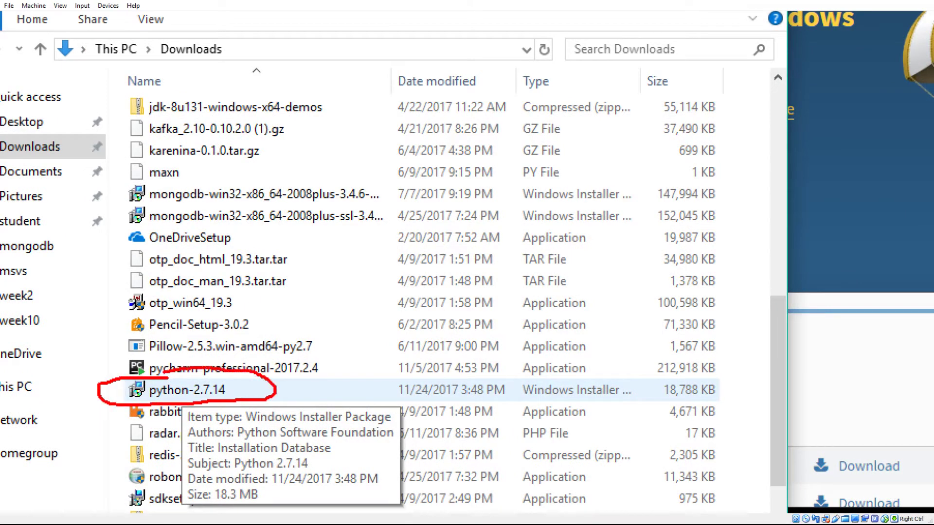
{"action": "mouse_move", "coordinate": [230, 12]}
{"action": "left_mouse_down"}
{"action": "mouse_move", "coordinate": [125, 17]}
{"action": "mouse_move", "coordinate": [296, 52]}
{"action": "mouse_move", "coordinate": [223, 13]}
{"action": "left_mouse_up"}
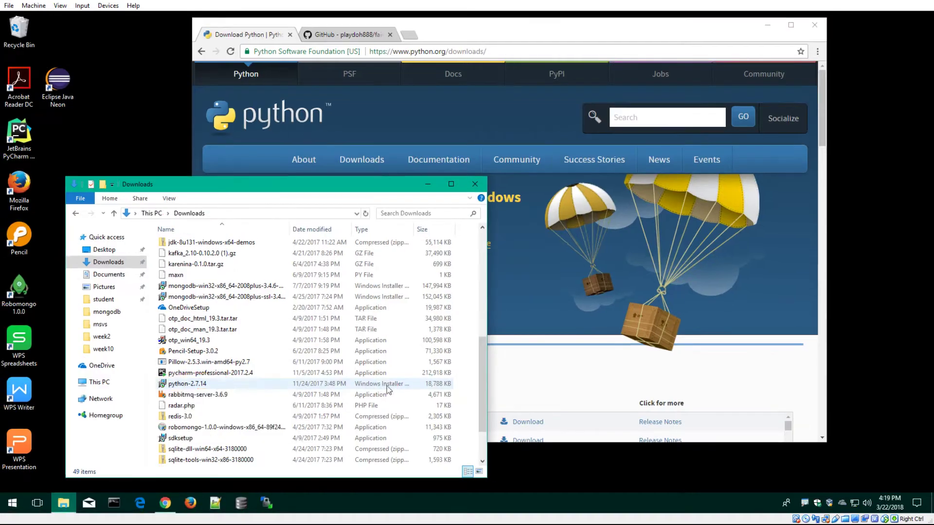
{"action": "double_click", "coordinate": [202, 385]}
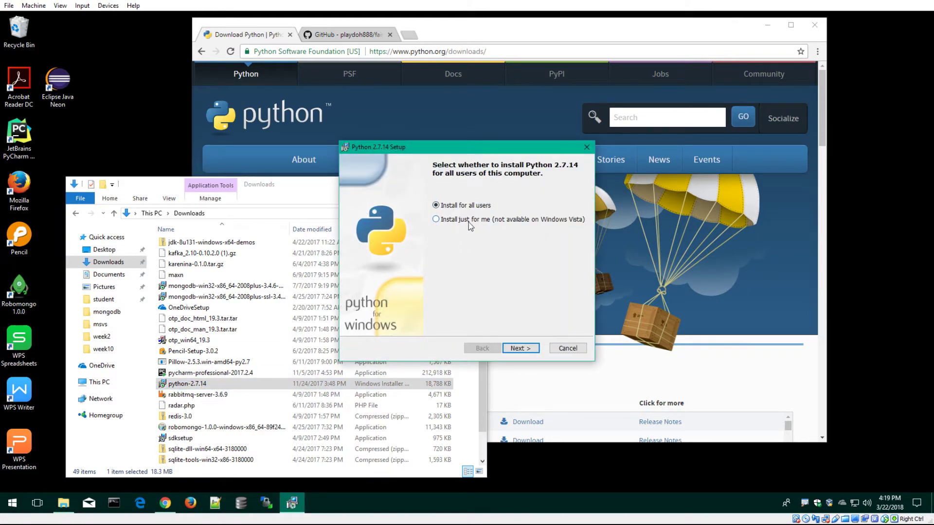
Step: Choose to install Python 2.7.14 for all users in C:\Python27\ and allow existing files there to be overwritten
{"action": "left_click", "coordinate": [518, 348]}
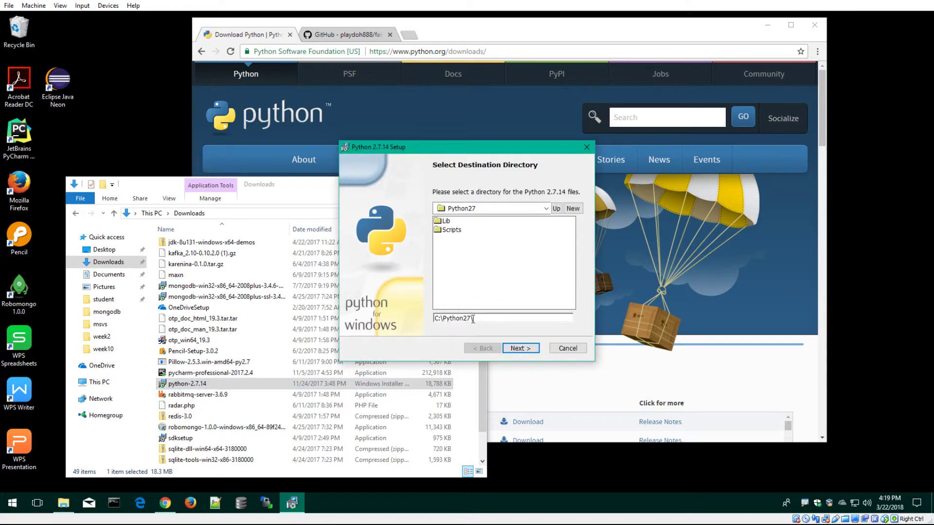
{"action": "left_click", "coordinate": [521, 349]}
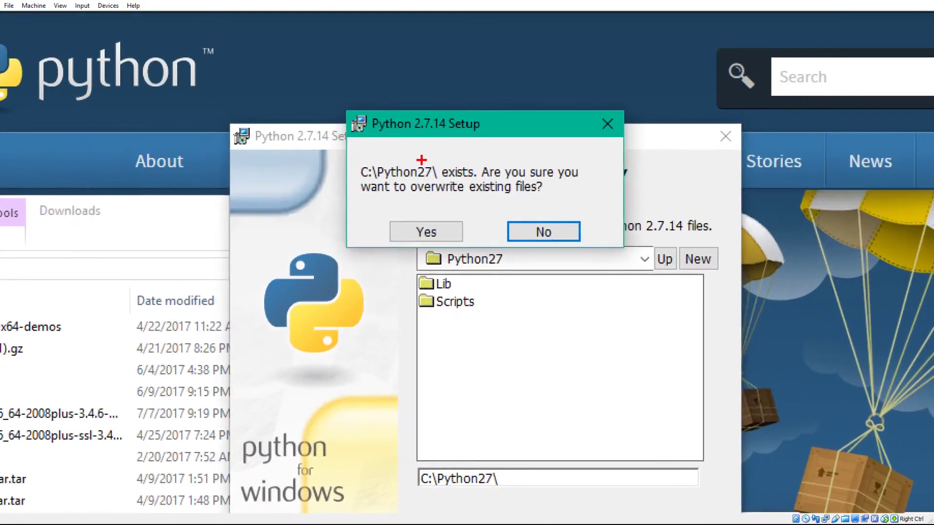
{"action": "mouse_move", "coordinate": [413, 159]}
{"action": "left_mouse_down"}
{"action": "mouse_move", "coordinate": [361, 162]}
{"action": "mouse_move", "coordinate": [362, 186]}
{"action": "mouse_move", "coordinate": [435, 187]}
{"action": "mouse_move", "coordinate": [420, 163]}
{"action": "mouse_move", "coordinate": [393, 156]}
{"action": "left_mouse_up"}
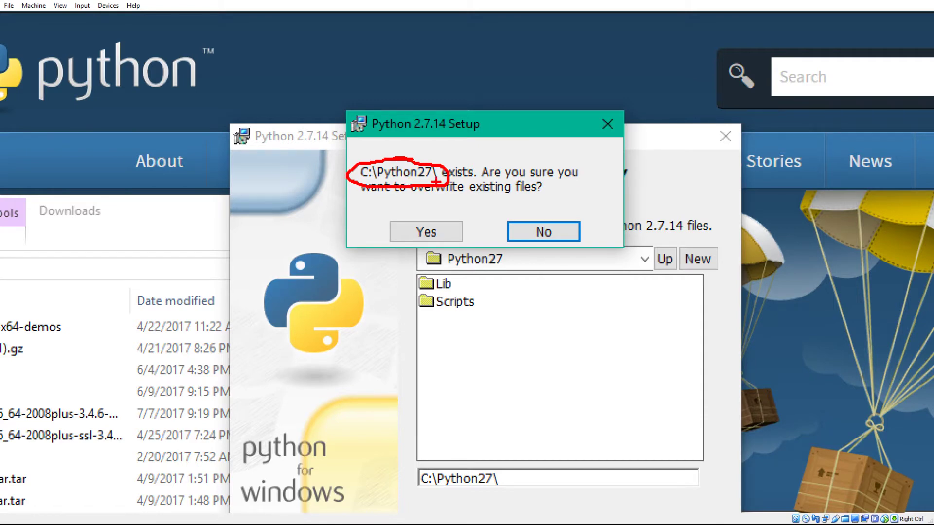
{"action": "key", "text": "Escape"}
{"action": "left_click", "coordinate": [437, 195]}
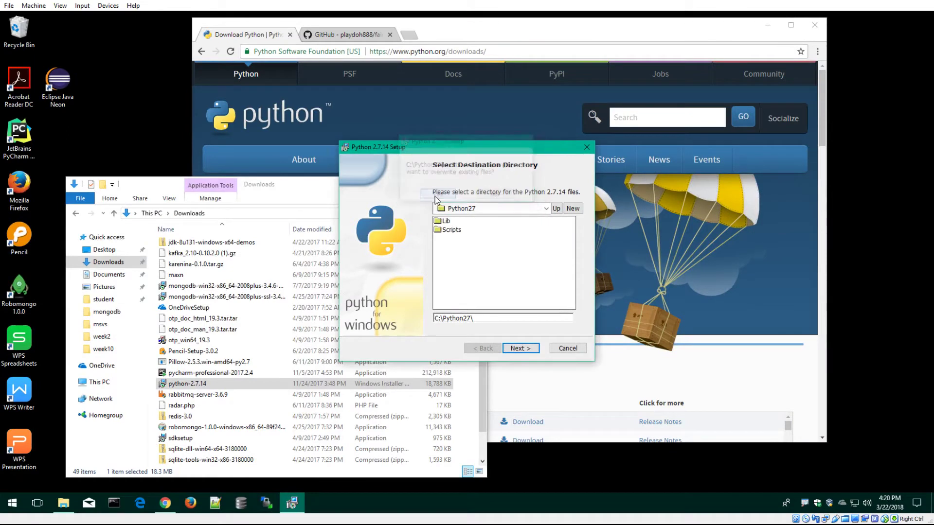
{"action": "left_click", "coordinate": [521, 350]}
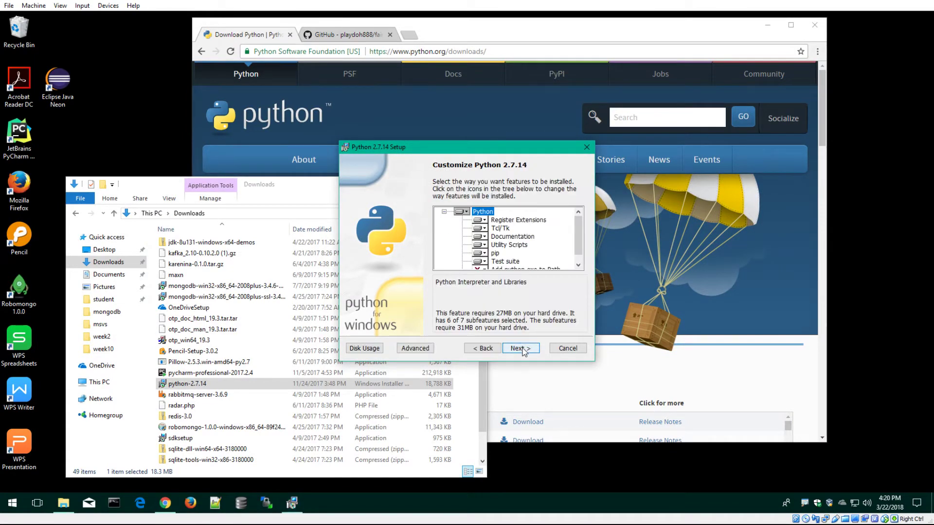
Step: Install Python 2.7.14 with the default features, allowing it to make changes to the device, and exit the completed installer
{"action": "left_click", "coordinate": [522, 348]}
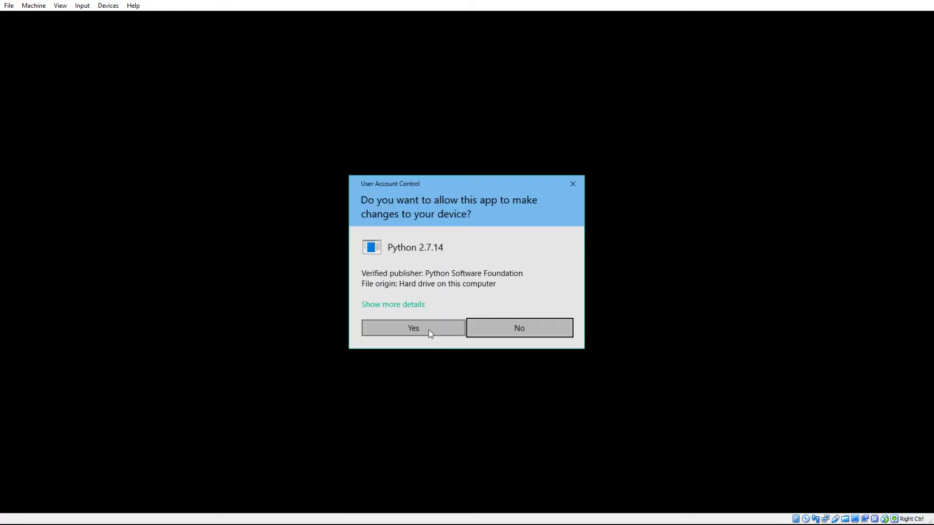
{"action": "left_click", "coordinate": [428, 330]}
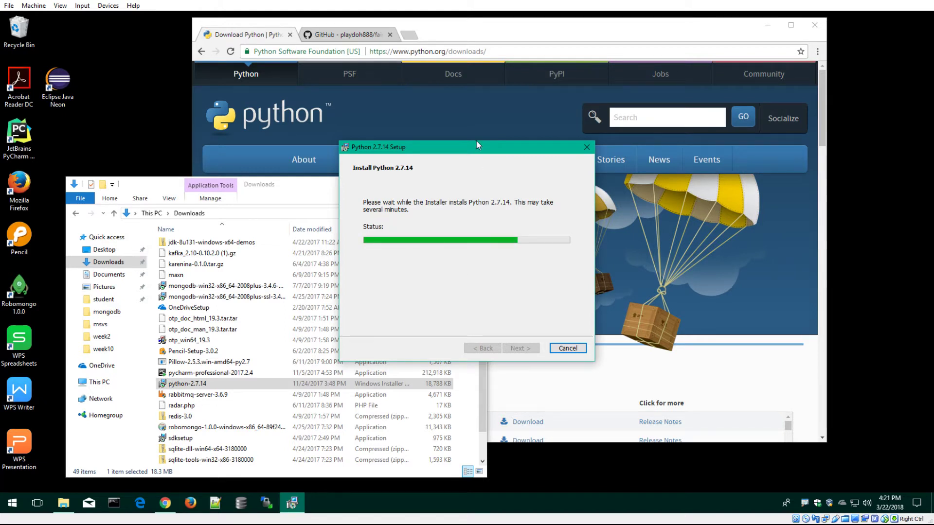
{"action": "left_click_drag", "start_coordinate": [476, 151], "coordinate": [784, 32]}
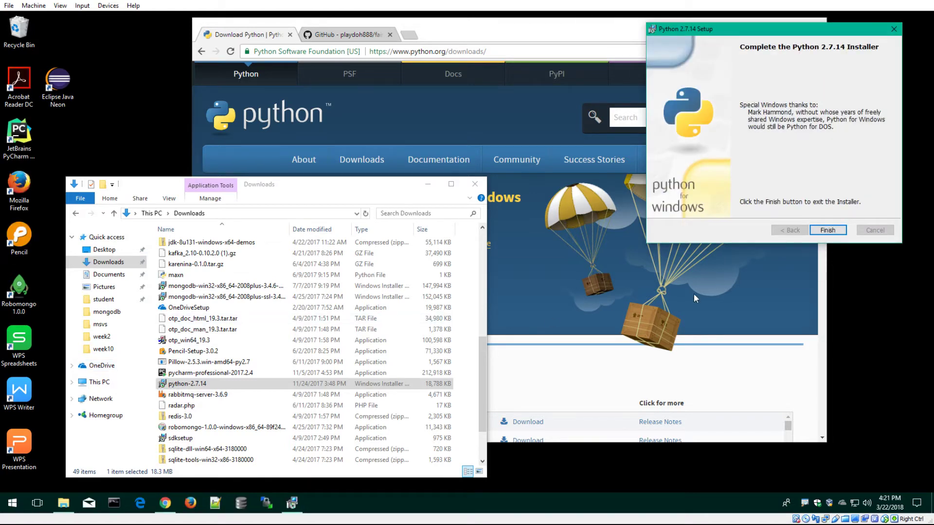
{"action": "left_click", "coordinate": [843, 231]}
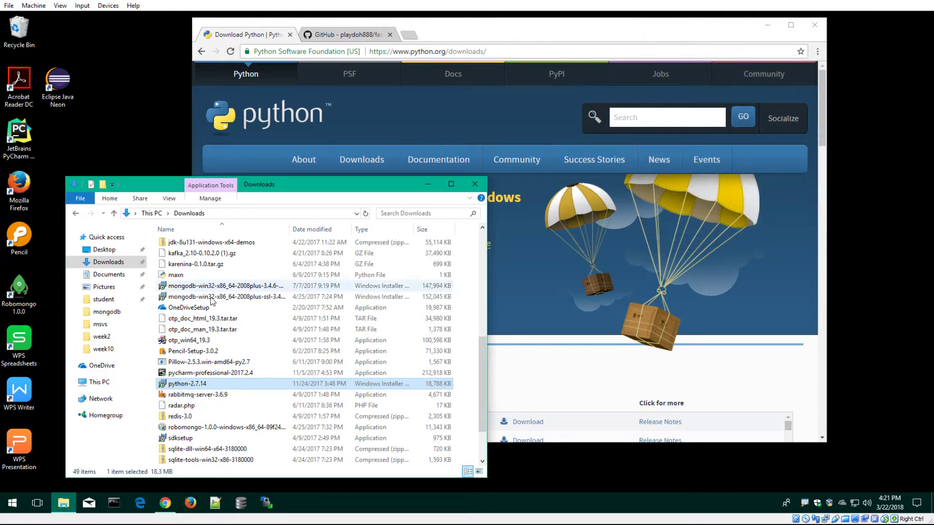
Step: Open the Python27 folder on Local Disk (C:) to examine the installed files
{"action": "left_click", "coordinate": [105, 383]}
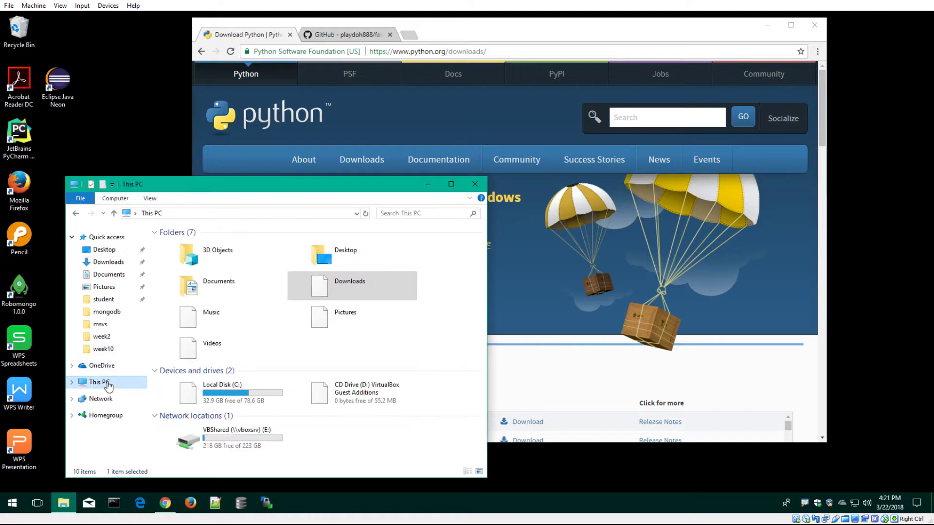
{"action": "double_click", "coordinate": [224, 389]}
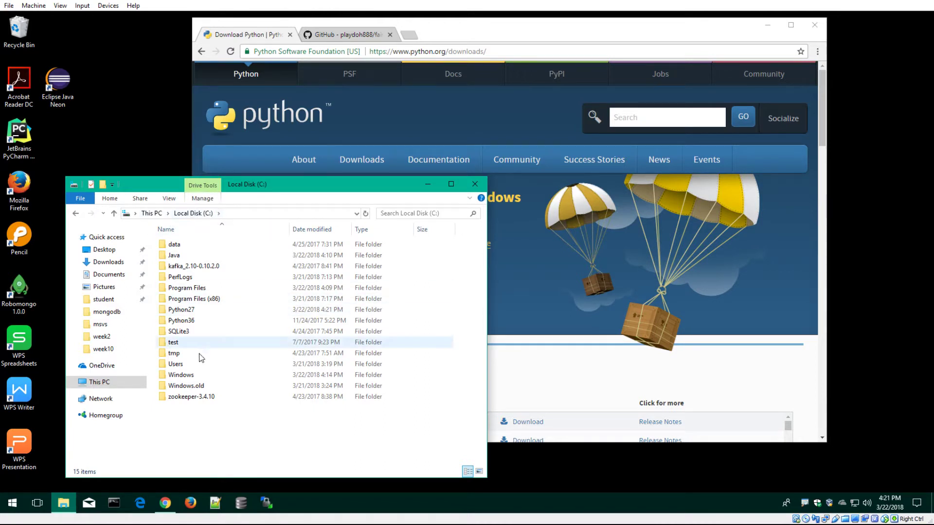
{"action": "double_click", "coordinate": [190, 310]}
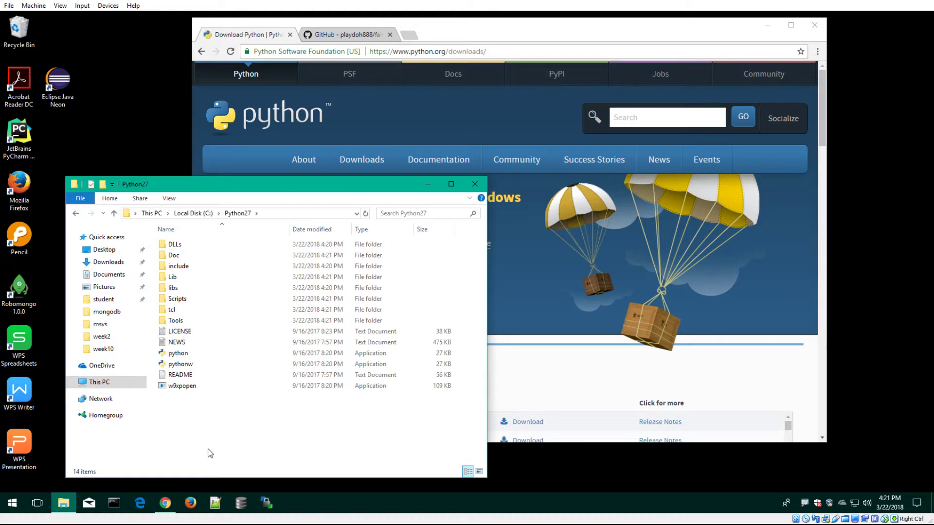
Step: Return to the This PC overview in the file manager
{"action": "left_click", "coordinate": [105, 387]}
{"action": "left_click", "coordinate": [209, 394]}
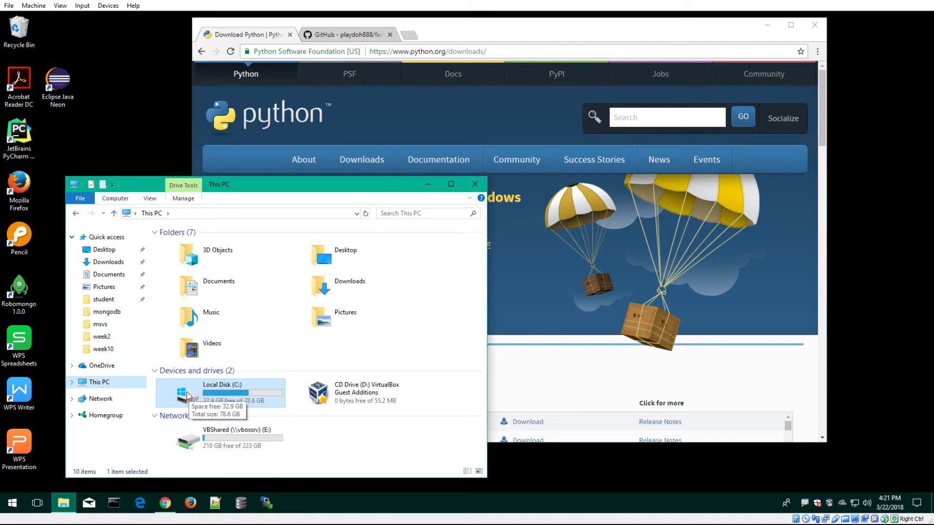
{"action": "left_click", "coordinate": [59, 510]}
{"action": "left_click", "coordinate": [59, 509]}
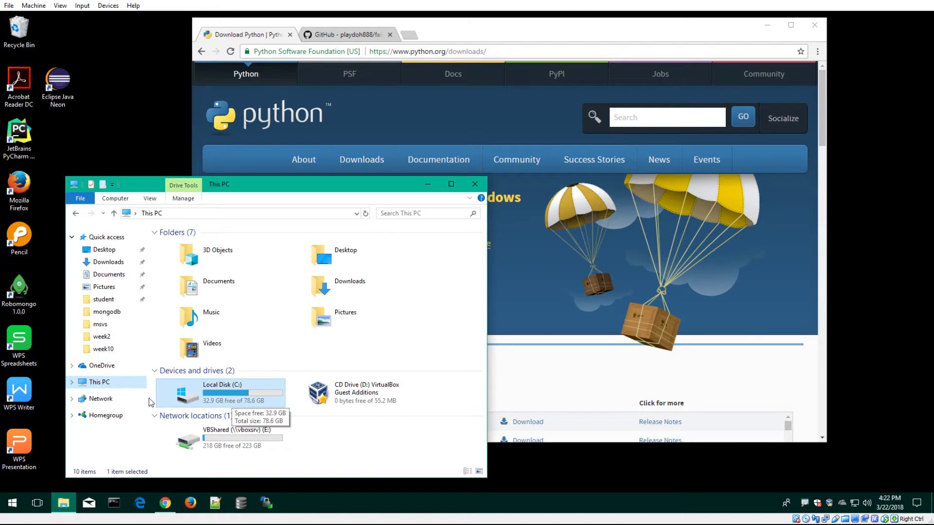
{"action": "left_click", "coordinate": [103, 384]}
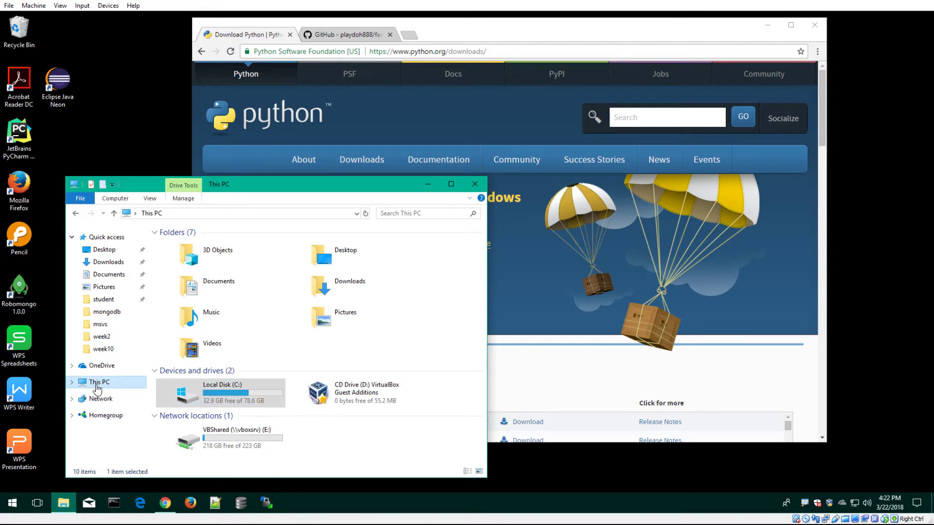
{"action": "right_click", "coordinate": [98, 389]}
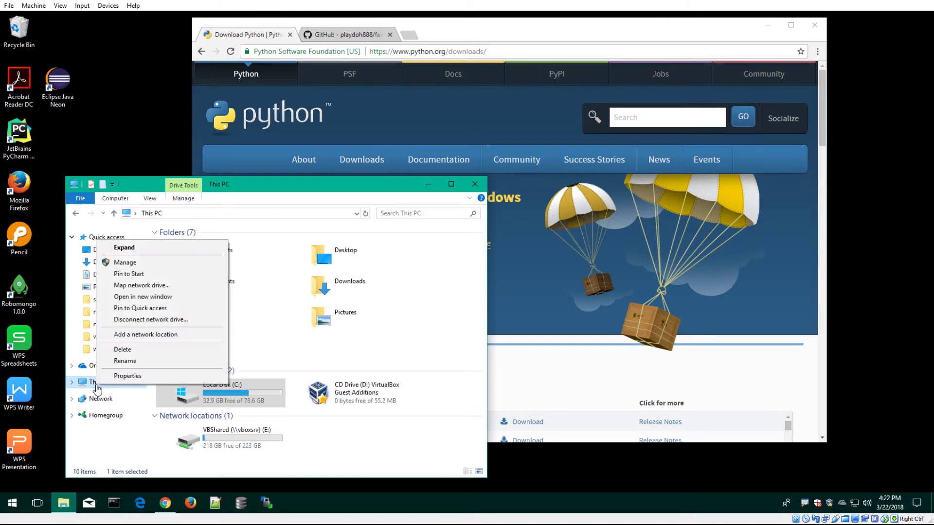
{"action": "left_click", "coordinate": [102, 448]}
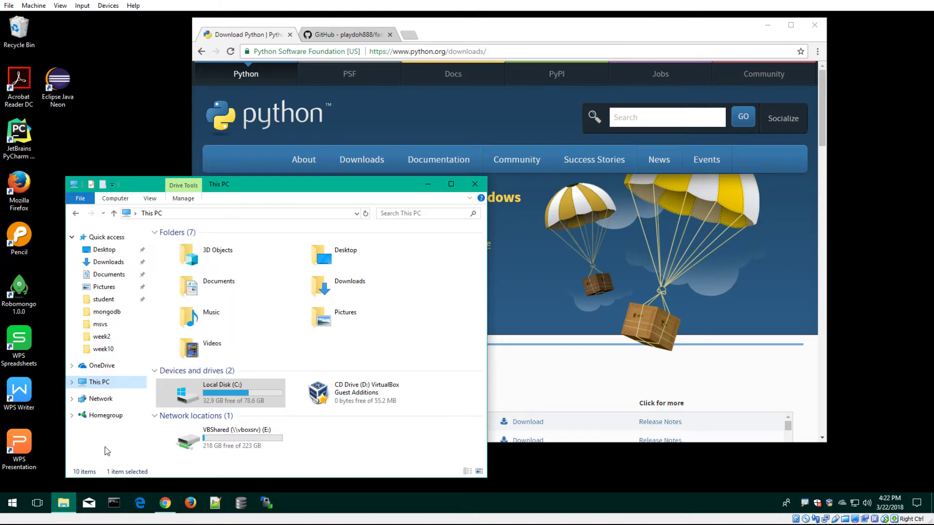
{"action": "right_click", "coordinate": [98, 387]}
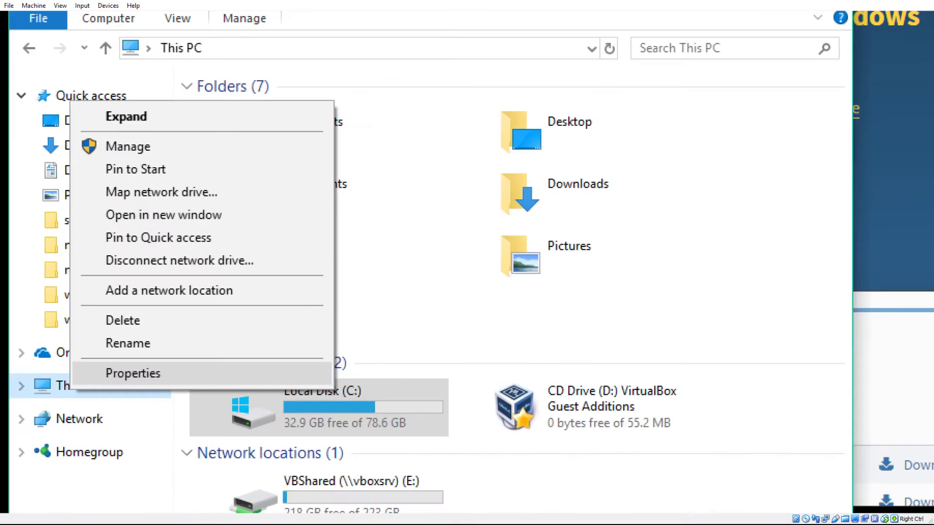
{"action": "left_click", "coordinate": [132, 373]}
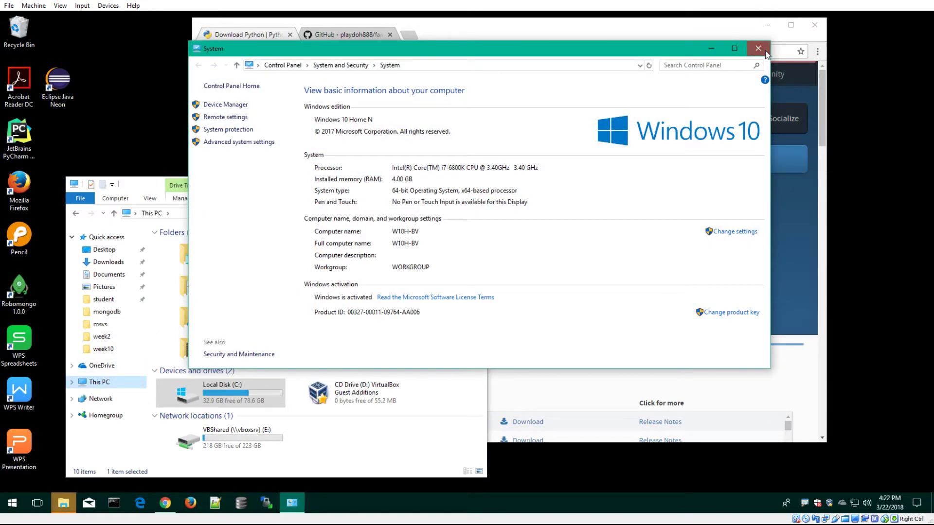
{"action": "left_click", "coordinate": [767, 51]}
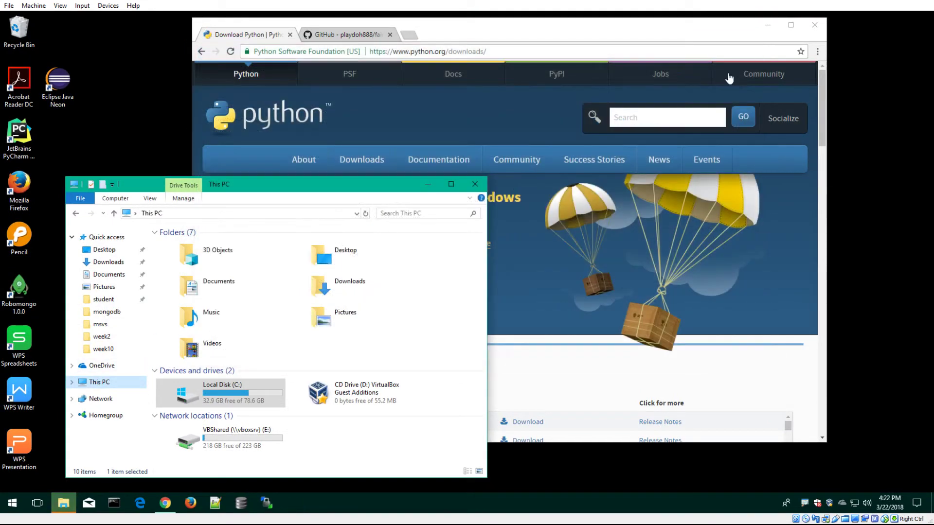
{"action": "right_click", "coordinate": [124, 388]}
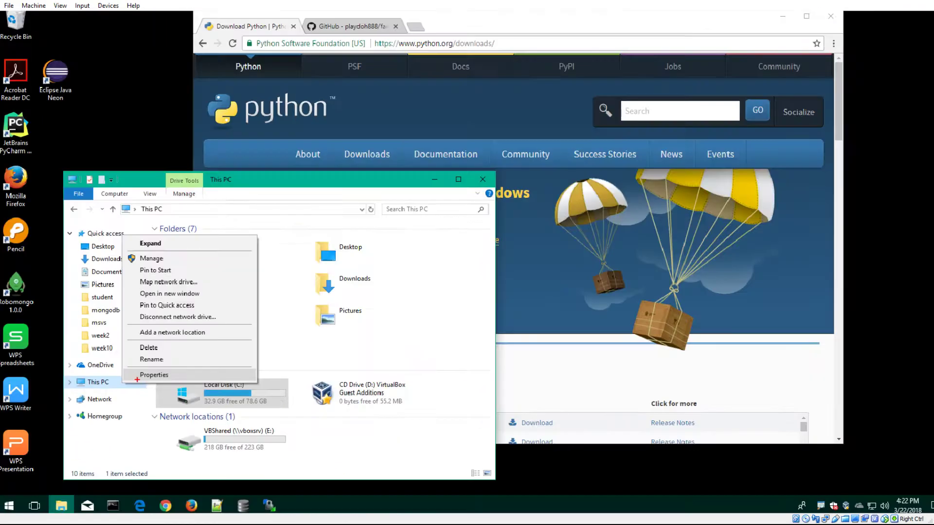
{"action": "left_click", "coordinate": [157, 368]}
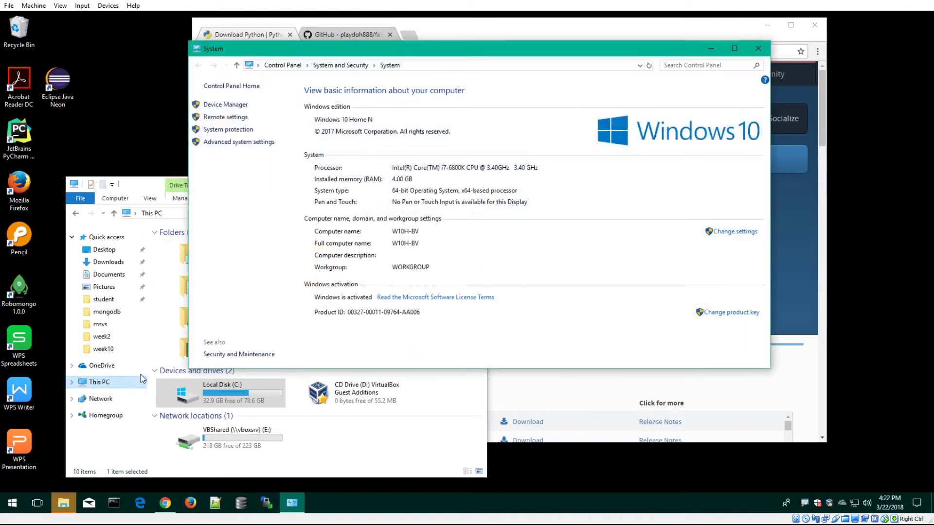
{"action": "left_click", "coordinate": [758, 48]}
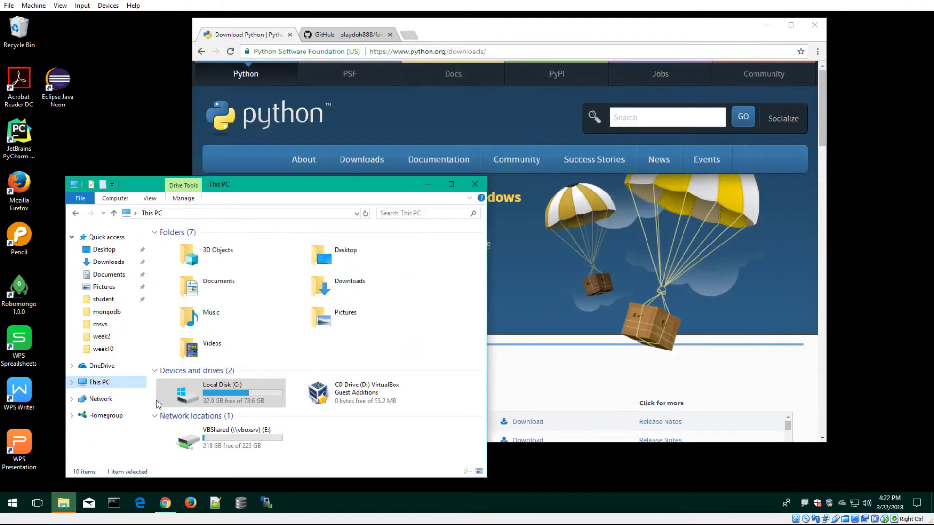
Step: Open the properties of This PC and go to its advanced system settings
{"action": "right_click", "coordinate": [116, 389]}
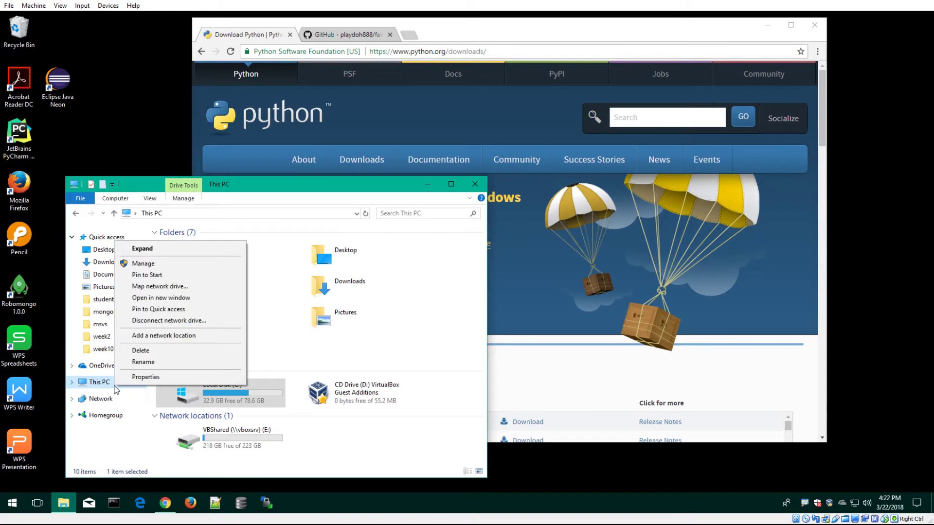
{"action": "left_click", "coordinate": [148, 379]}
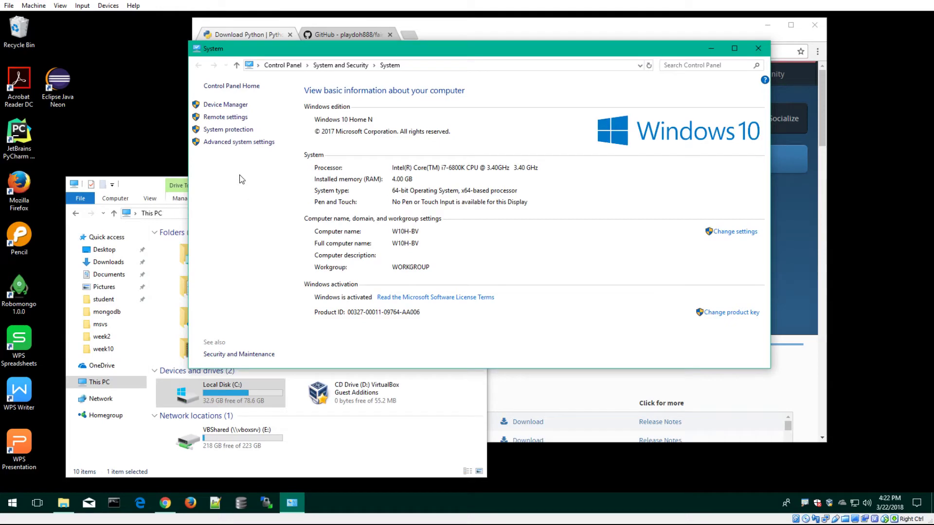
{"action": "key", "text": "super+plus"}
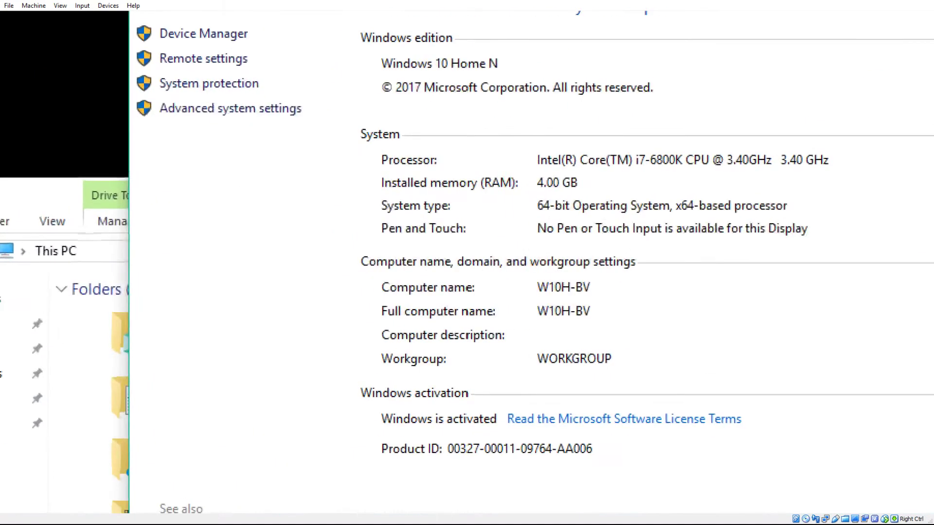
{"action": "mouse_move", "coordinate": [278, 119]}
{"action": "left_mouse_down"}
{"action": "mouse_move", "coordinate": [154, 136]}
{"action": "mouse_move", "coordinate": [273, 181]}
{"action": "mouse_move", "coordinate": [281, 126]}
{"action": "left_mouse_up"}
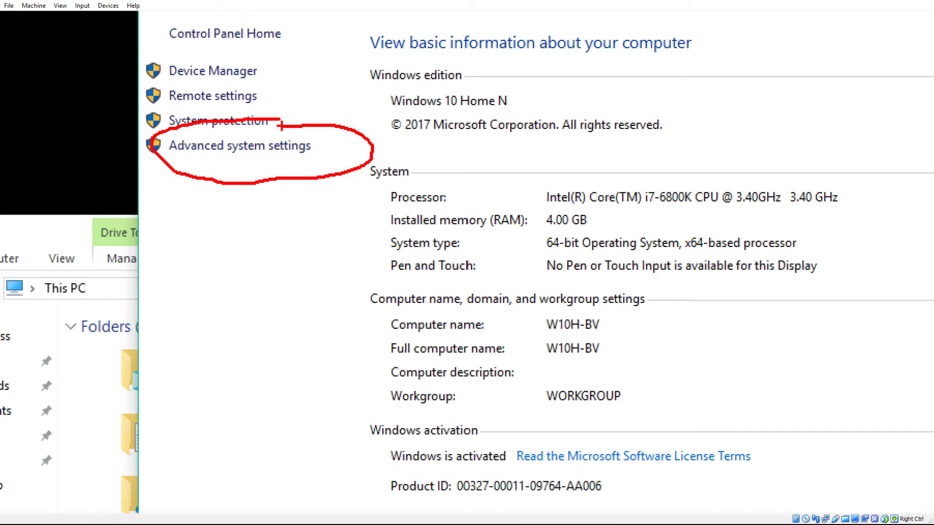
{"action": "key", "text": "Escape"}
{"action": "left_click", "coordinate": [257, 145]}
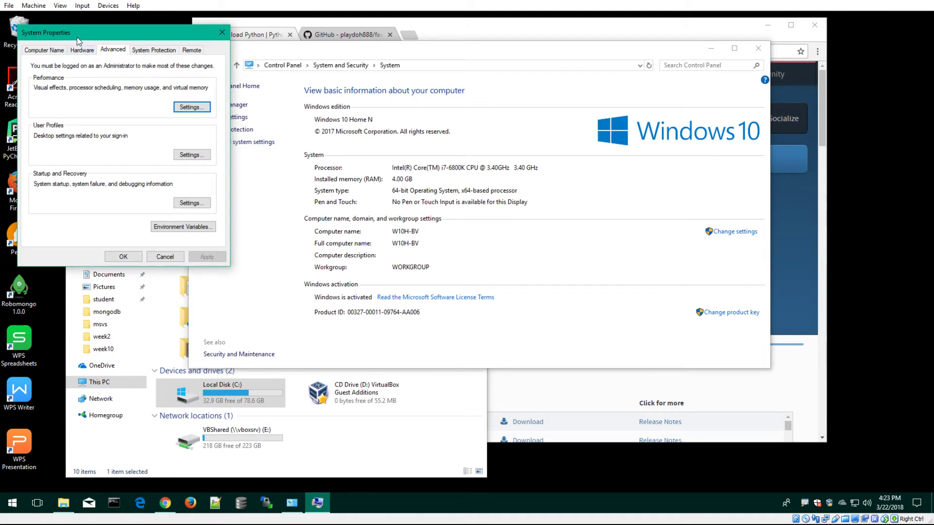
Step: Open the Environment Variables dialog from the advanced system properties
{"action": "key", "text": "ctrl+1"}
{"action": "left_click", "coordinate": [162, 221]}
{"action": "mouse_move", "coordinate": [162, 221]}
{"action": "left_mouse_down"}
{"action": "mouse_move", "coordinate": [143, 228]}
{"action": "mouse_move", "coordinate": [279, 228]}
{"action": "mouse_move", "coordinate": [130, 212]}
{"action": "left_mouse_up"}
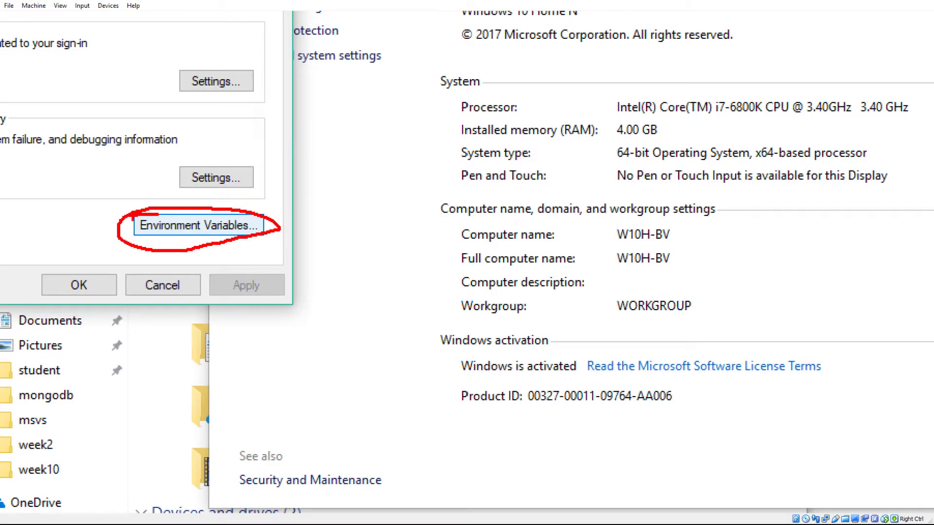
{"action": "key", "text": "Escape"}
{"action": "left_click", "coordinate": [166, 227]}
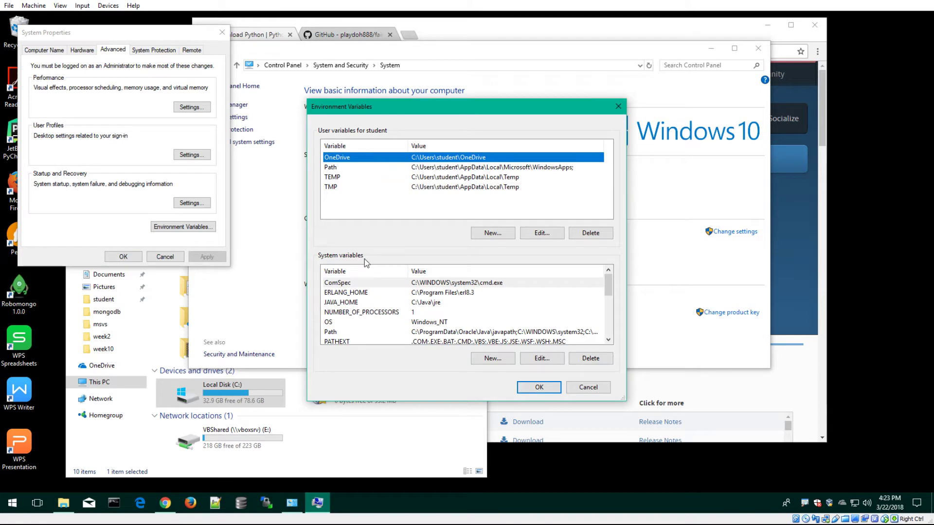
{"action": "scroll", "coordinate": [362, 316], "scroll_direction": "down", "scroll_amount": 1}
{"action": "scroll", "coordinate": [362, 315], "scroll_direction": "up", "scroll_amount": 1}
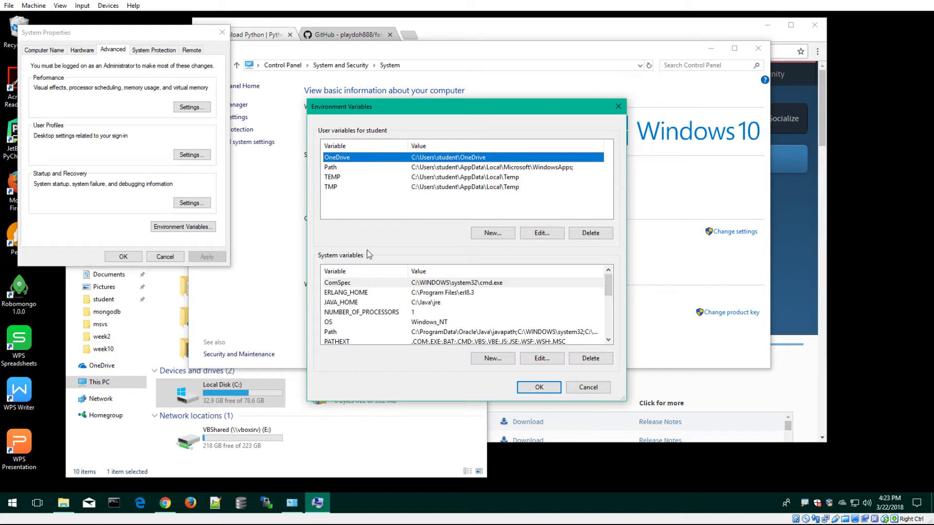
{"action": "key", "text": "super+plus"}
{"action": "mouse_move", "coordinate": [367, 250]}
{"action": "left_mouse_down"}
{"action": "mouse_move", "coordinate": [300, 241]}
{"action": "mouse_move", "coordinate": [255, 267]}
{"action": "mouse_move", "coordinate": [317, 279]}
{"action": "mouse_move", "coordinate": [372, 262]}
{"action": "left_mouse_up"}
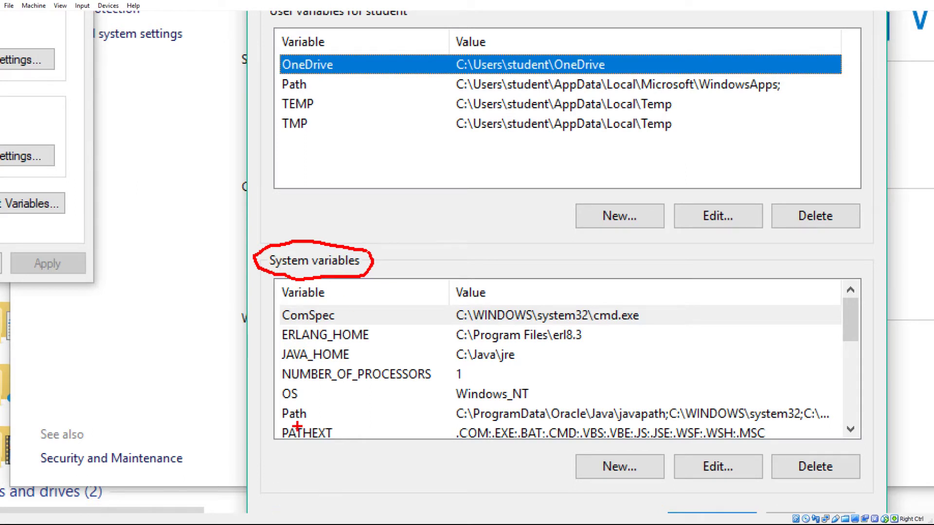
{"action": "mouse_move", "coordinate": [300, 402]}
{"action": "left_mouse_down"}
{"action": "mouse_move", "coordinate": [279, 403]}
{"action": "mouse_move", "coordinate": [280, 422]}
{"action": "mouse_move", "coordinate": [322, 417]}
{"action": "mouse_move", "coordinate": [295, 403]}
{"action": "left_mouse_up"}
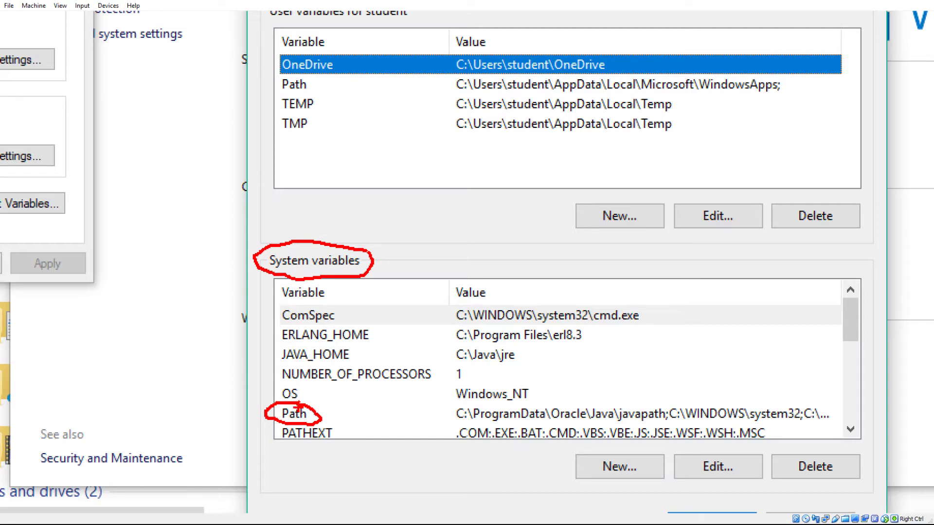
{"action": "key", "text": "Escape"}
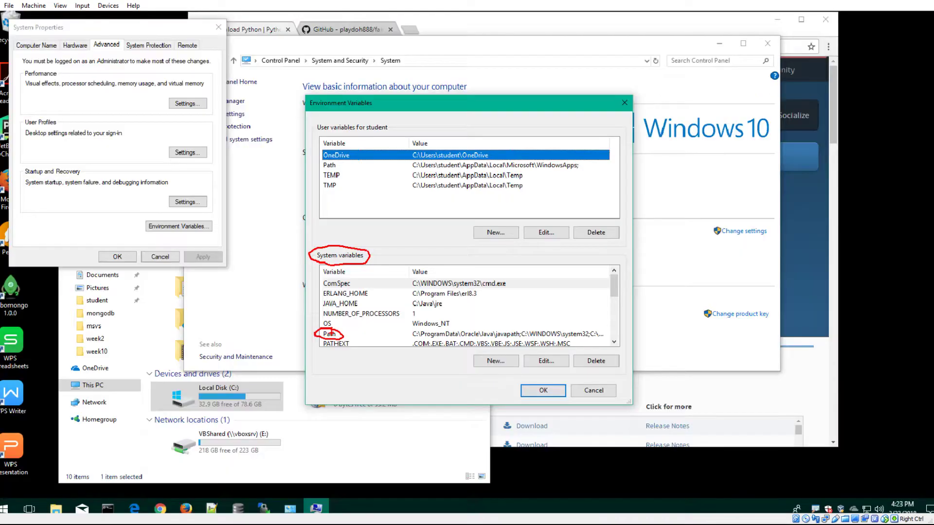
Step: Open the system Path variable for editing and add C:\Python27 as a new entry at the end
{"action": "left_click", "coordinate": [361, 335]}
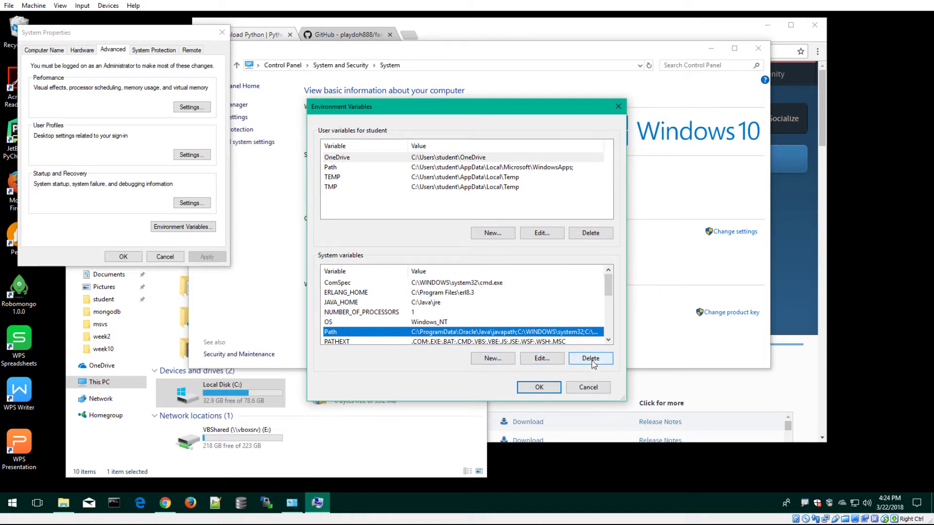
{"action": "left_click", "coordinate": [539, 359]}
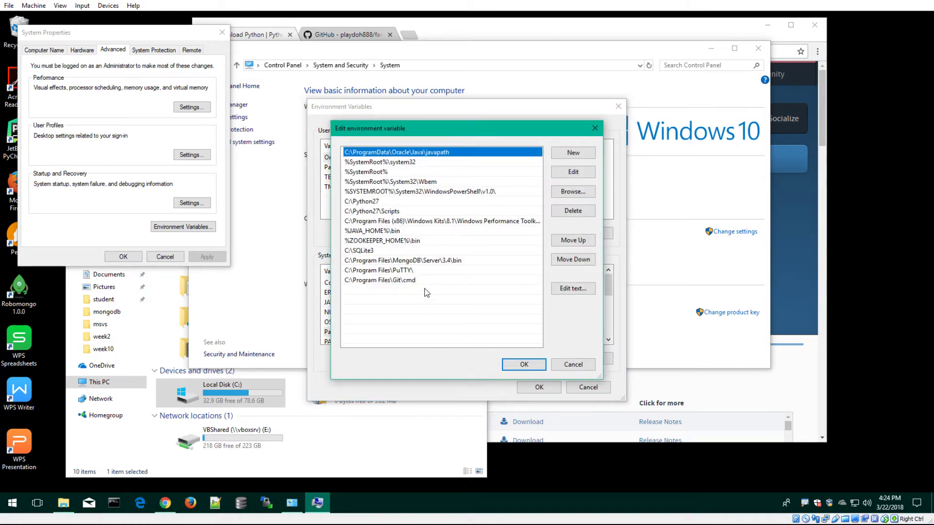
{"action": "left_click", "coordinate": [427, 292]}
{"action": "double_click", "coordinate": [419, 290]}
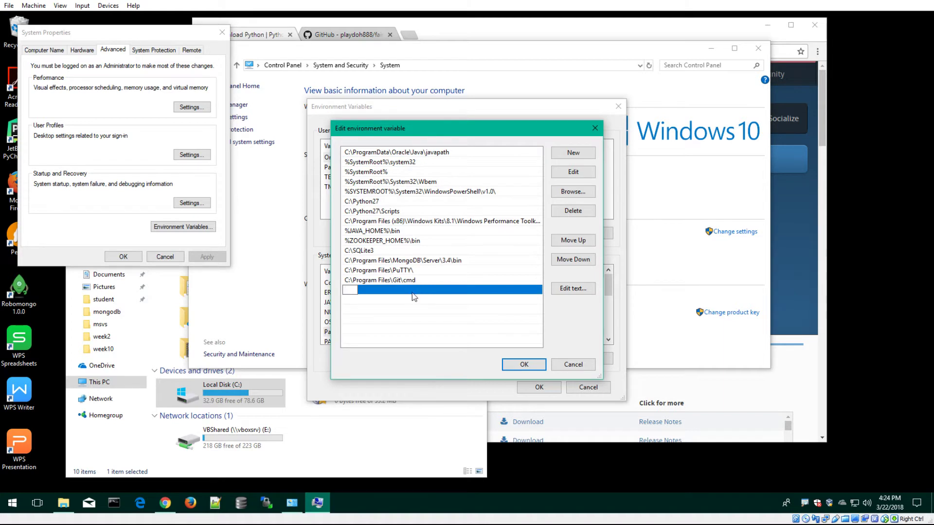
{"action": "left_click", "coordinate": [359, 306]}
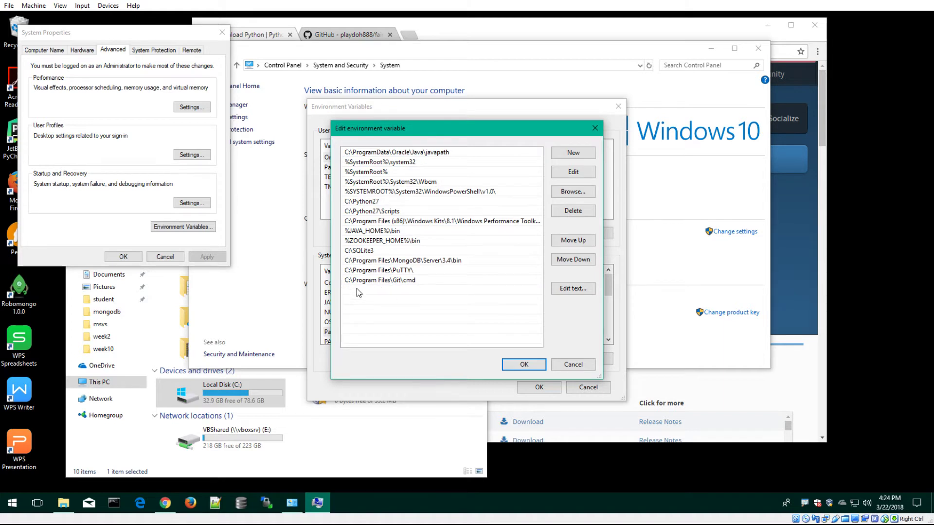
{"action": "double_click", "coordinate": [357, 289]}
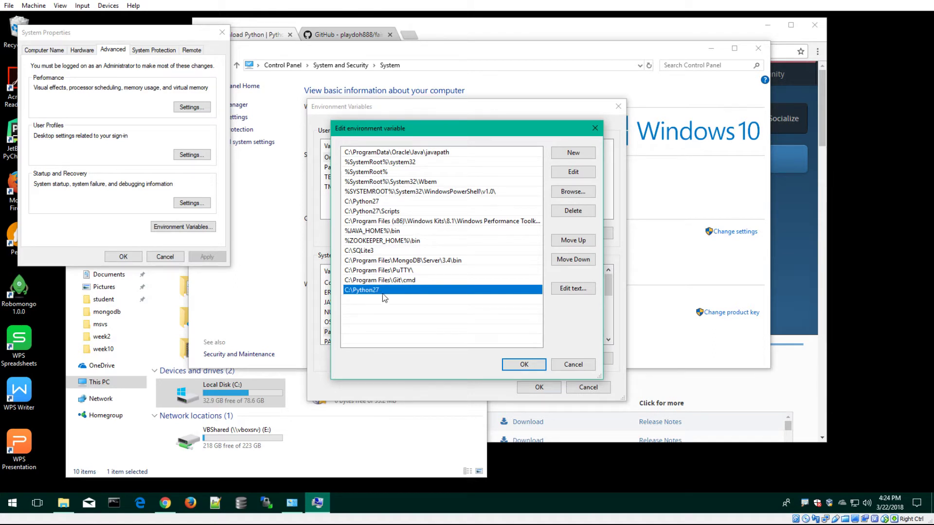
Step: Add C:\Python27\Scripts as another new entry at the end of the system Path variable
{"action": "double_click", "coordinate": [381, 301]}
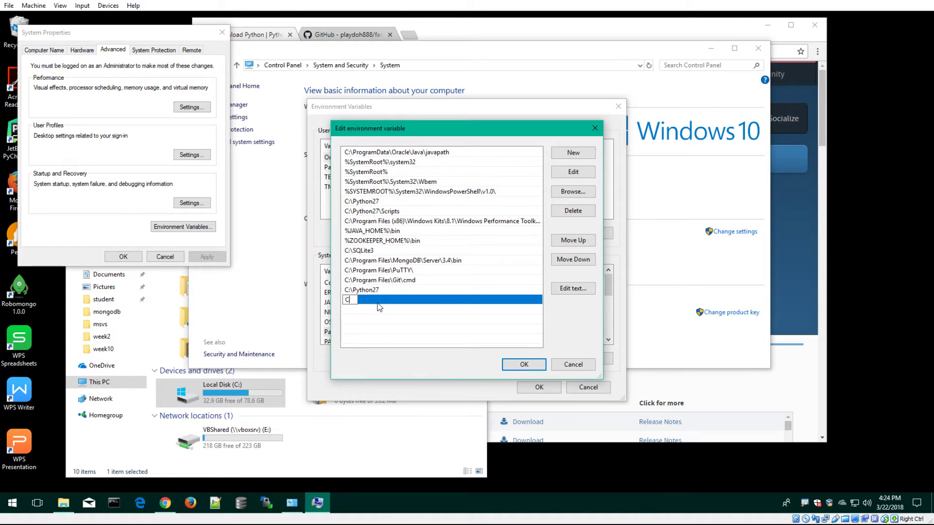
{"action": "type", "text": "C:\\Python"}
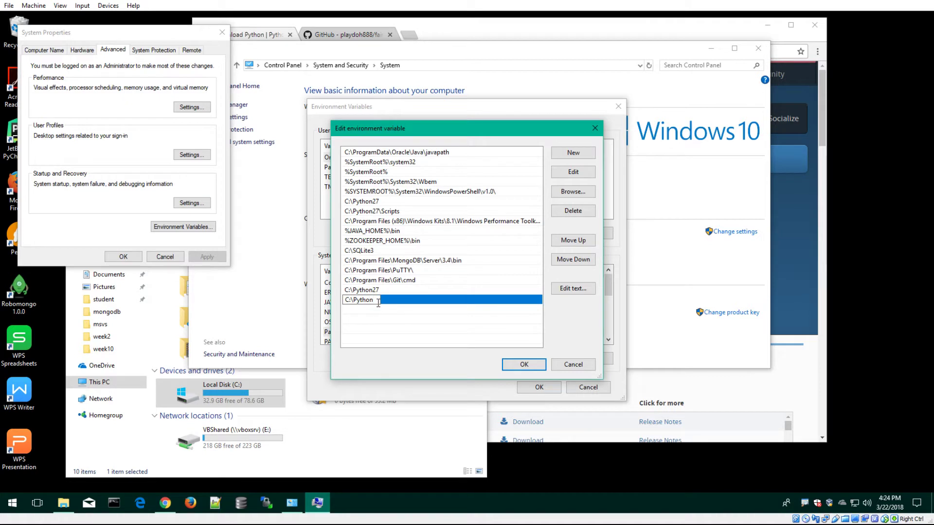
{"action": "type", "text": "27\\Scripts"}
{"action": "key", "text": "Return"}
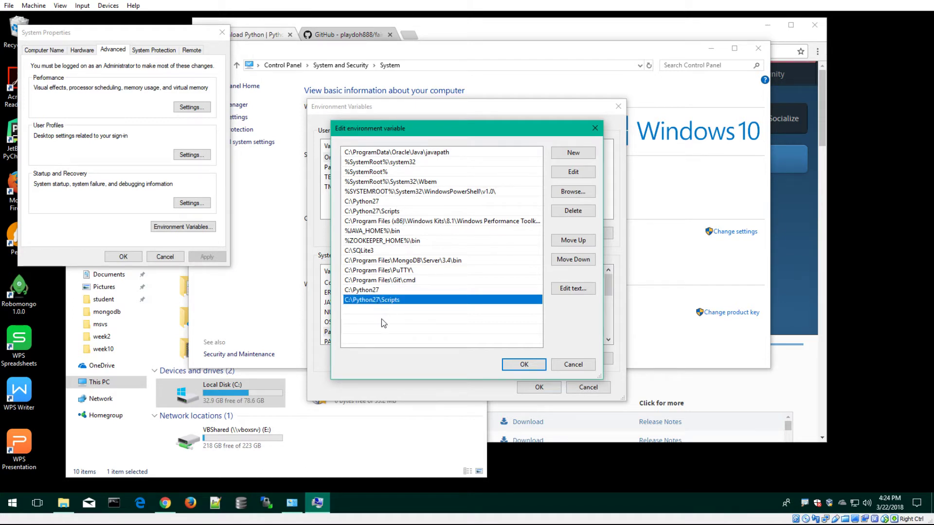
{"action": "left_click", "coordinate": [377, 312]}
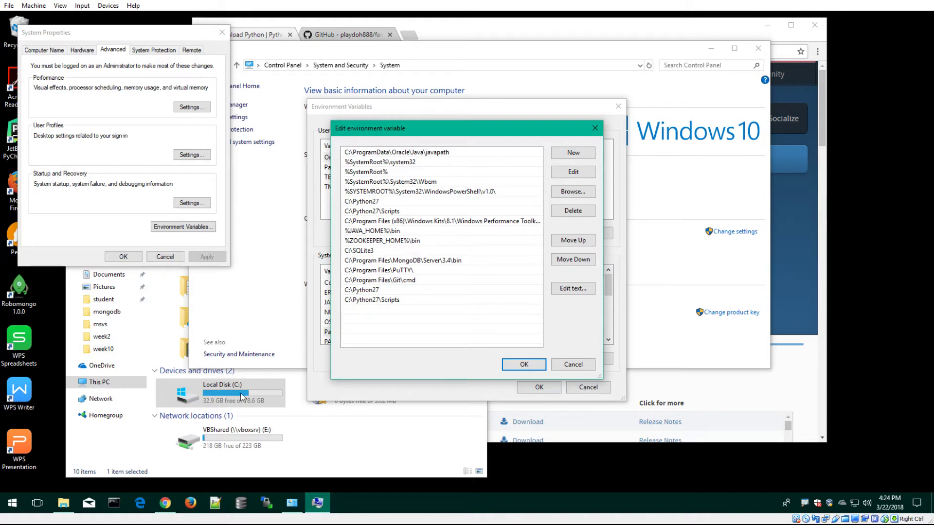
Step: Switch to the file manager, open the Python27 folder on Local Disk (C:) and display its full path
{"action": "left_click", "coordinate": [182, 472]}
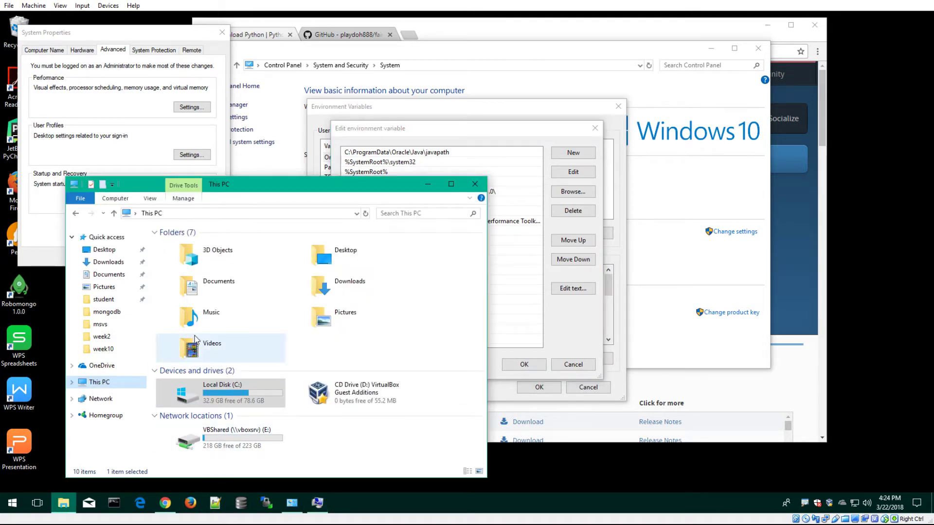
{"action": "double_click", "coordinate": [221, 402]}
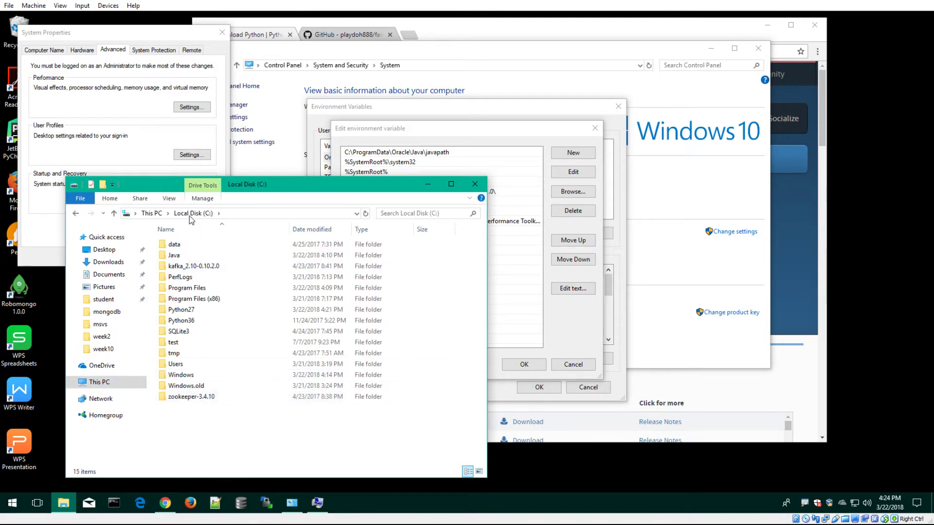
{"action": "double_click", "coordinate": [189, 310]}
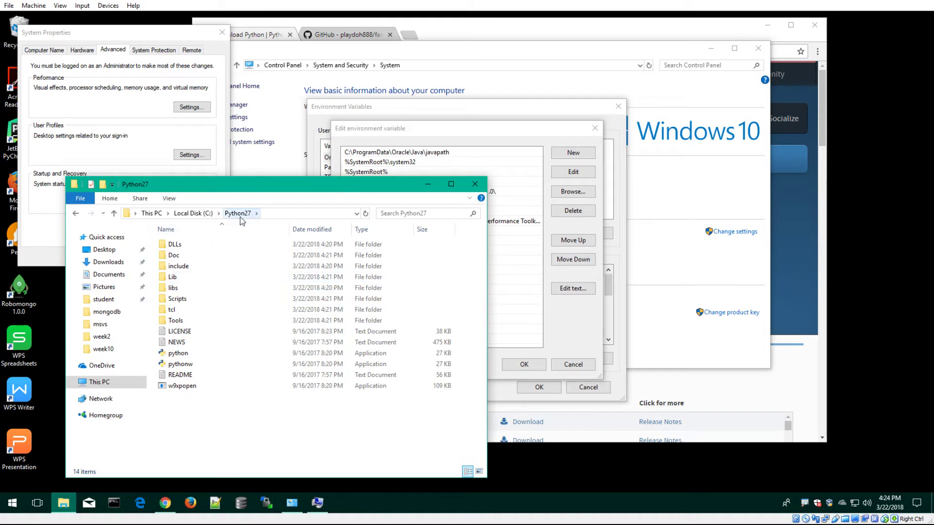
{"action": "left_click", "coordinate": [272, 214]}
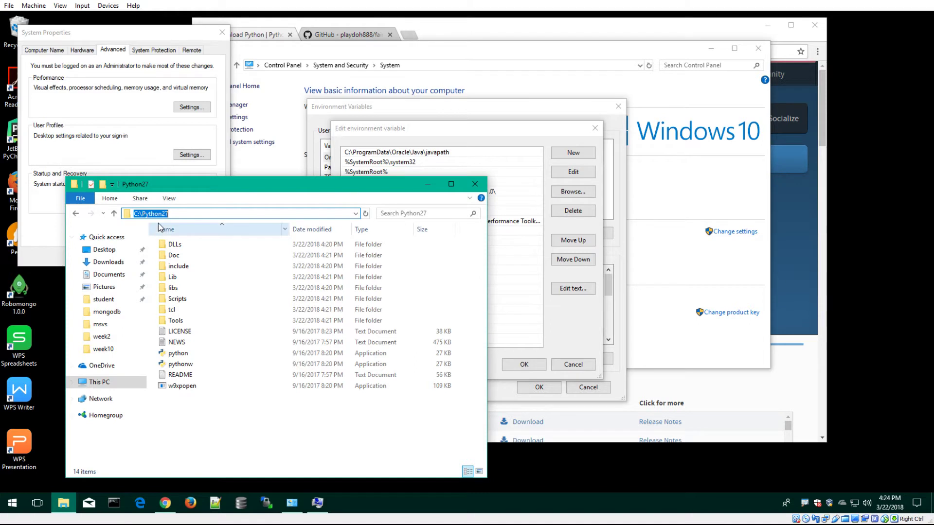
Step: Return to the Path variable's edit dialog and discard the pending changes
{"action": "left_click", "coordinate": [508, 130]}
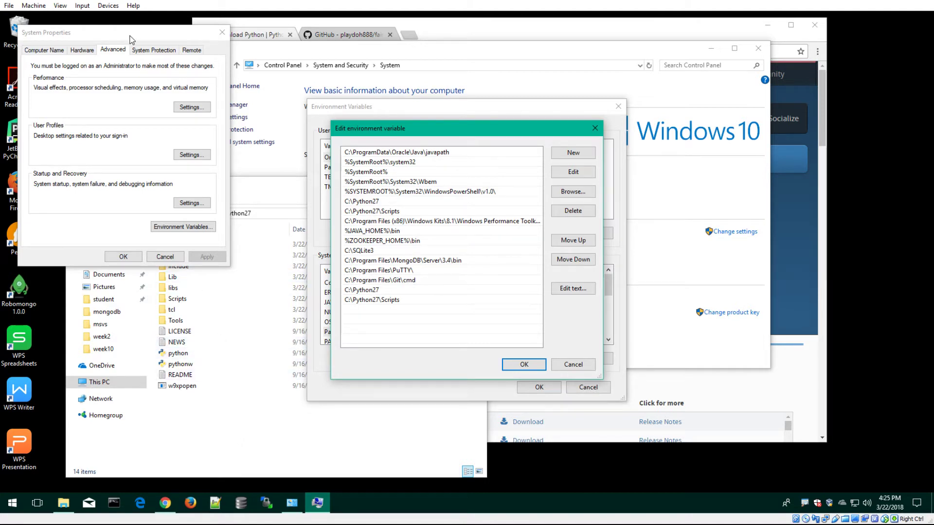
{"action": "left_click", "coordinate": [573, 364]}
Step: Open the Scripts folder inside Python27 in the file manager and display its full path
{"action": "left_click", "coordinate": [236, 426]}
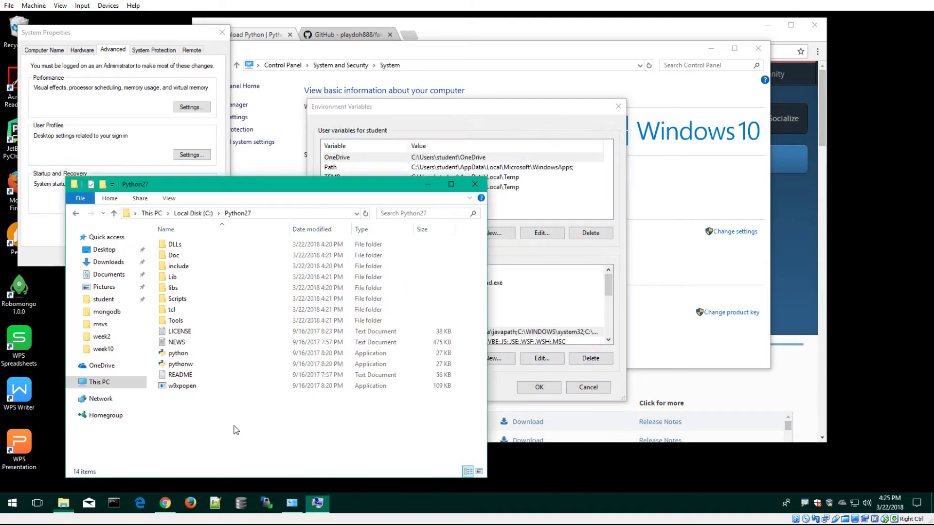
{"action": "double_click", "coordinate": [176, 298]}
{"action": "left_click", "coordinate": [297, 213]}
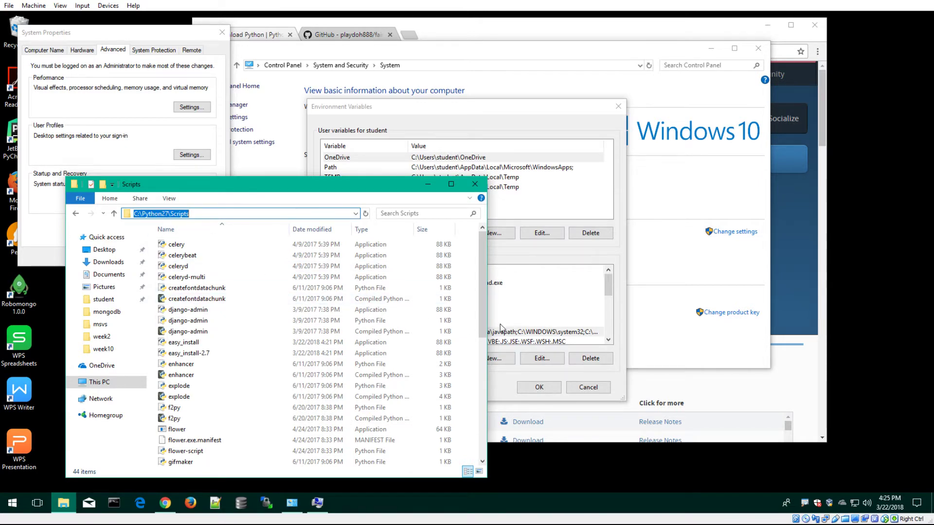
Step: Reopen the system Path variable for editing and delete its existing C:\Python27 and C:\Python27\Scripts entries
{"action": "left_click", "coordinate": [560, 317]}
{"action": "left_click", "coordinate": [553, 334]}
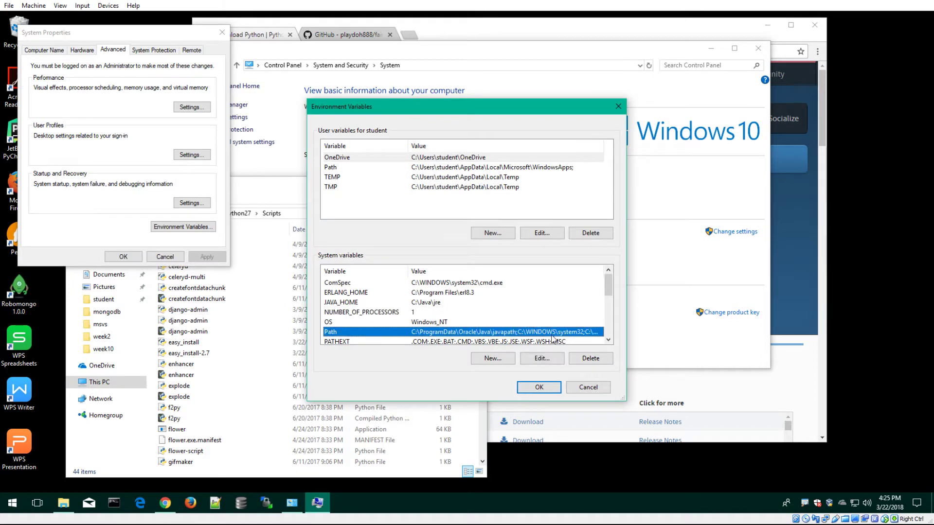
{"action": "left_click", "coordinate": [542, 358]}
{"action": "double_click", "coordinate": [404, 290]}
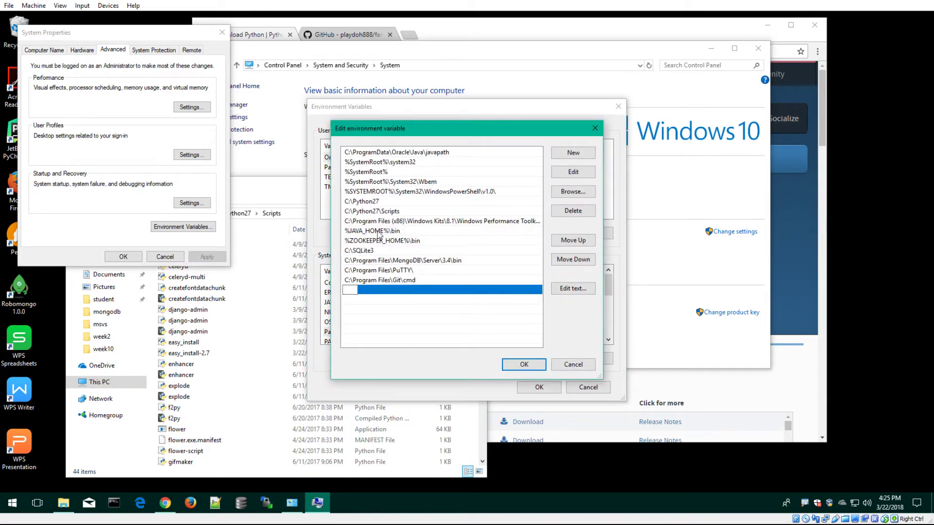
{"action": "left_click", "coordinate": [381, 202]}
{"action": "left_click", "coordinate": [375, 212]}
{"action": "left_click", "coordinate": [375, 202]}
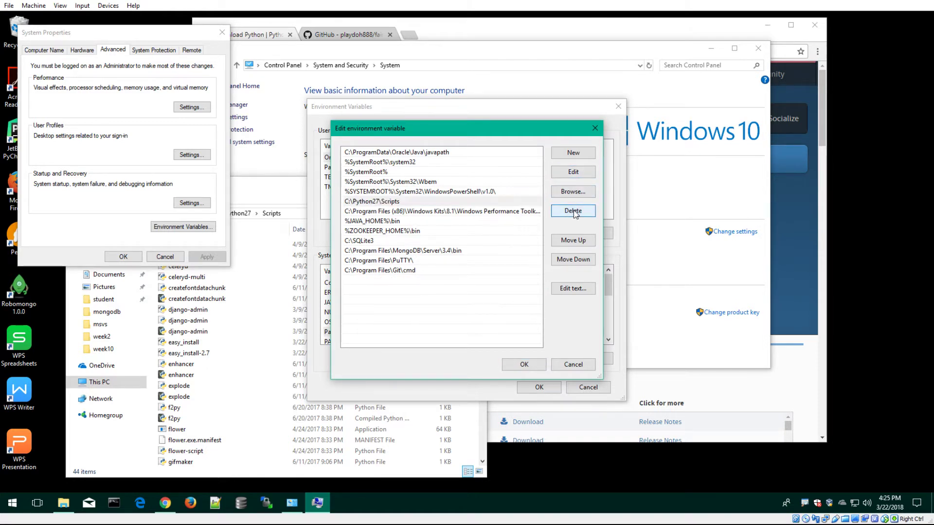
{"action": "left_click", "coordinate": [412, 202]}
{"action": "left_click", "coordinate": [584, 212]}
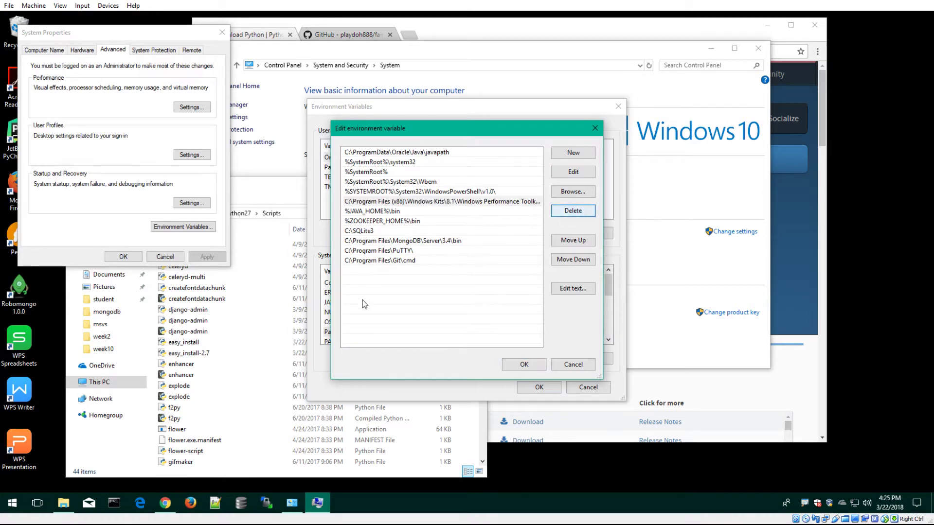
Step: Add C:\Python27 and C:\Python27\Scripts as new entries at the end of the system Path variable
{"action": "double_click", "coordinate": [366, 272]}
{"action": "type", "text": "C:\\"}
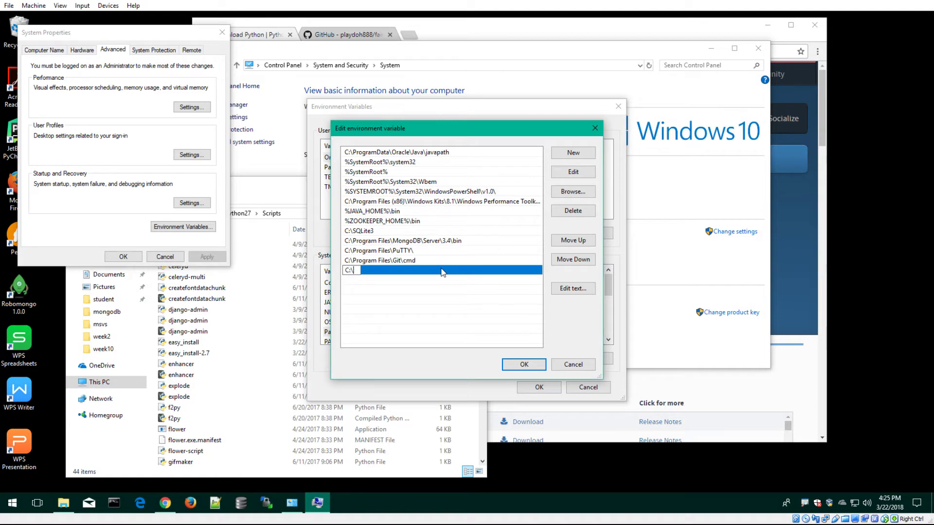
{"action": "type", "text": "Python27"}
{"action": "double_click", "coordinate": [368, 286]}
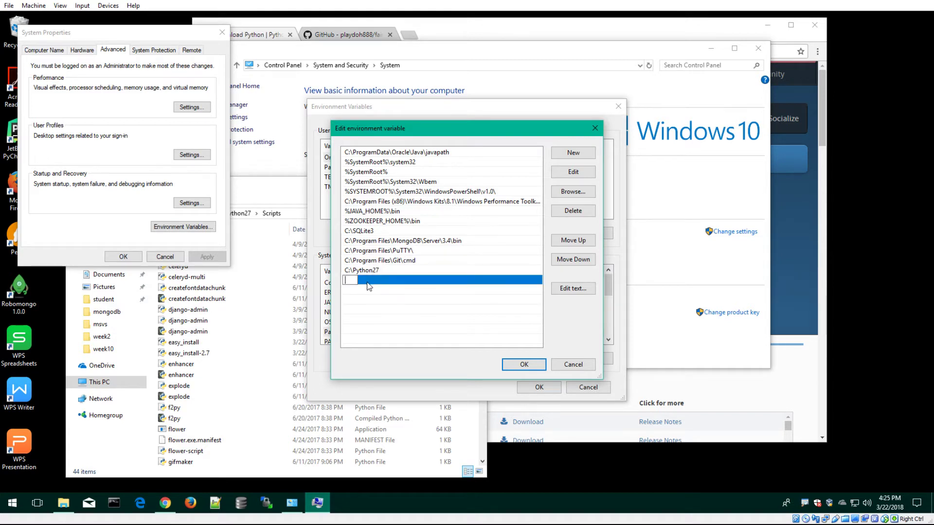
{"action": "type", "text": "C:\\Python27\\Scripts"}
{"action": "key", "text": "Return"}
Step: Check the entries against the folder path in the file manager, then accept the Path changes and close all the system settings windows
{"action": "left_click", "coordinate": [259, 202]}
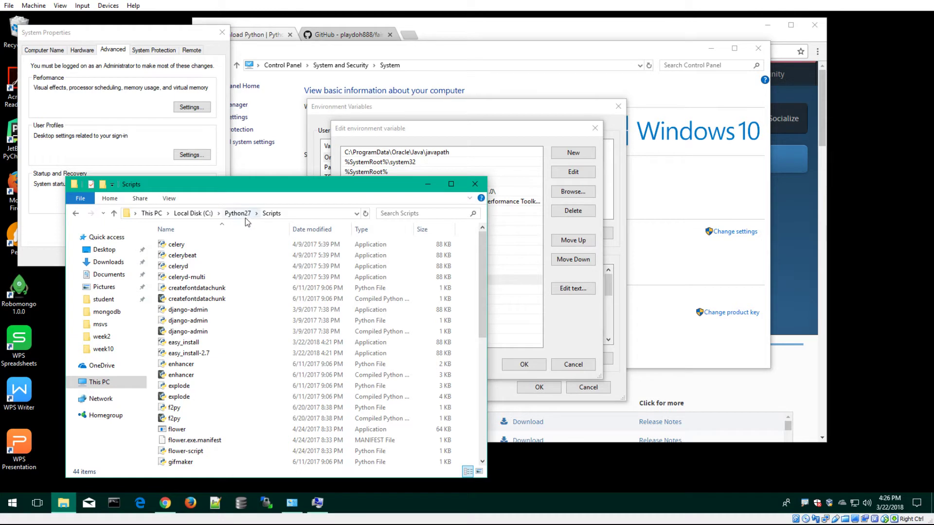
{"action": "left_click", "coordinate": [453, 130]}
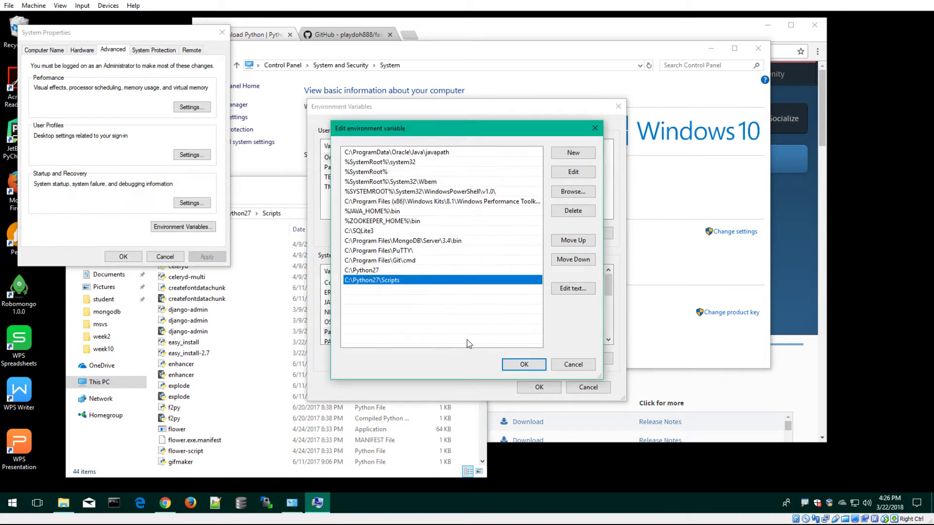
{"action": "left_click", "coordinate": [518, 366]}
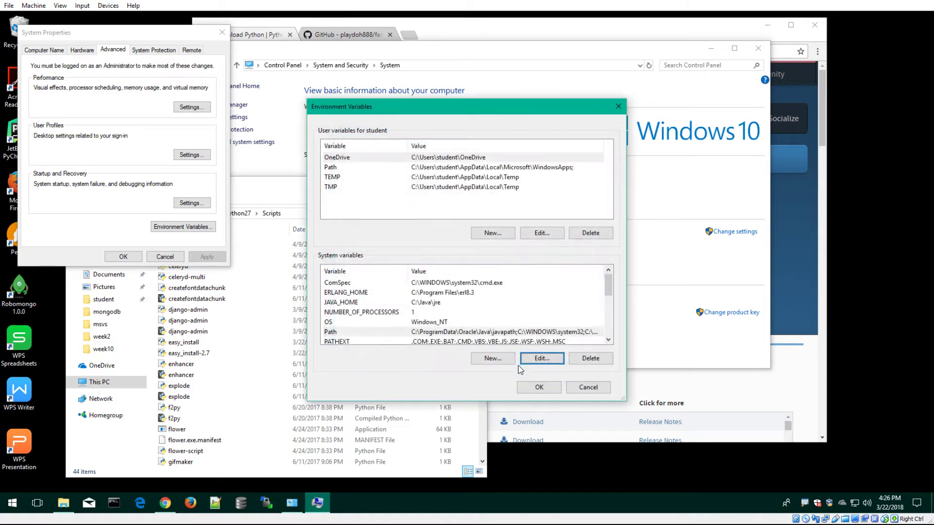
{"action": "left_click", "coordinate": [535, 388]}
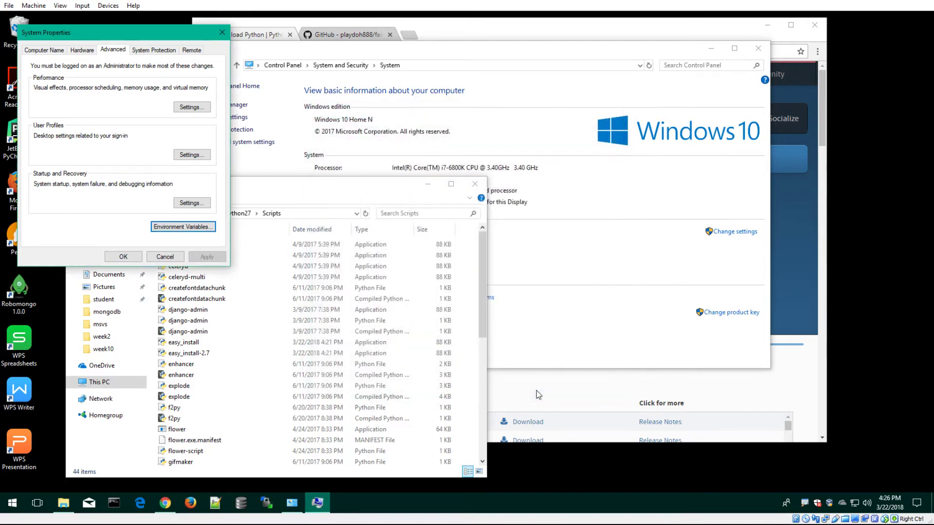
{"action": "left_click", "coordinate": [122, 257]}
{"action": "left_click", "coordinate": [627, 277]}
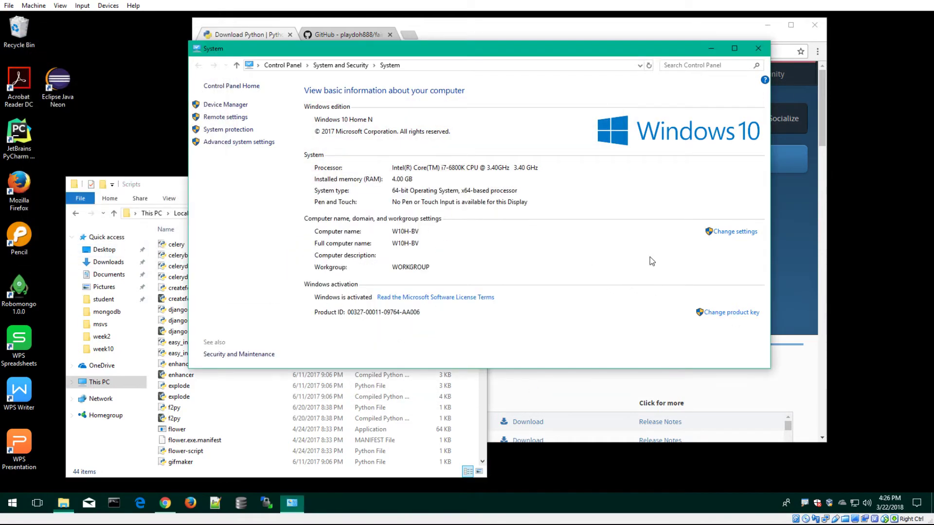
{"action": "left_click", "coordinate": [758, 48]}
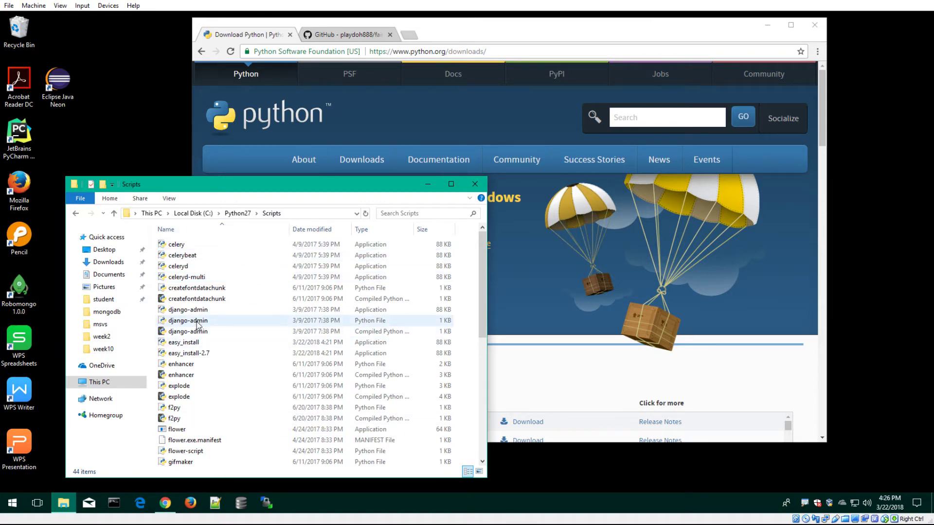
Step: Open a Command Prompt window and close it again
{"action": "left_click", "coordinate": [117, 505]}
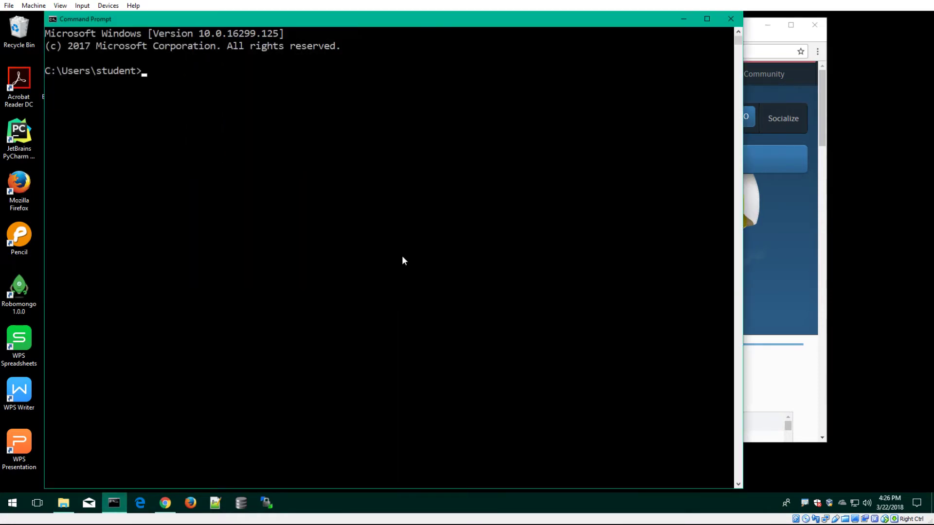
{"action": "left_click", "coordinate": [730, 18]}
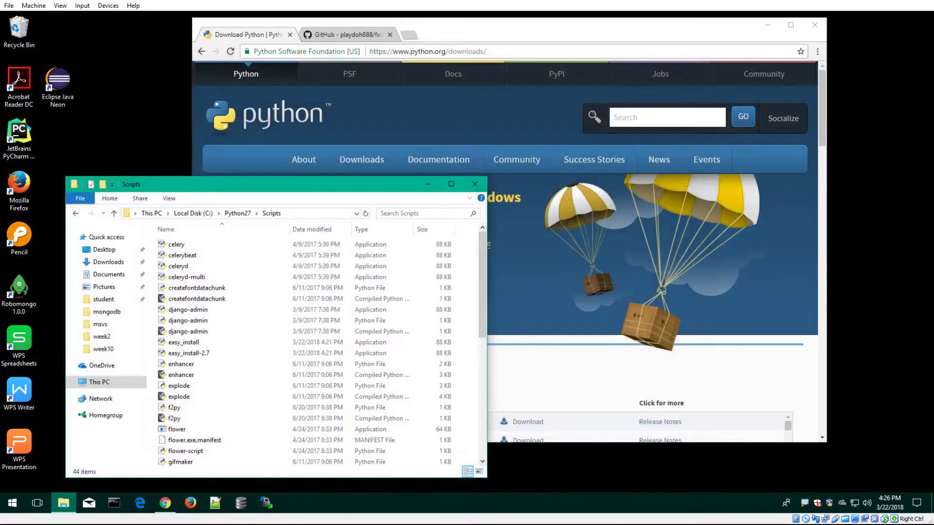
Step: Search for cmd, open Command Prompt from the results, and close its window again
{"action": "left_click", "coordinate": [12, 504]}
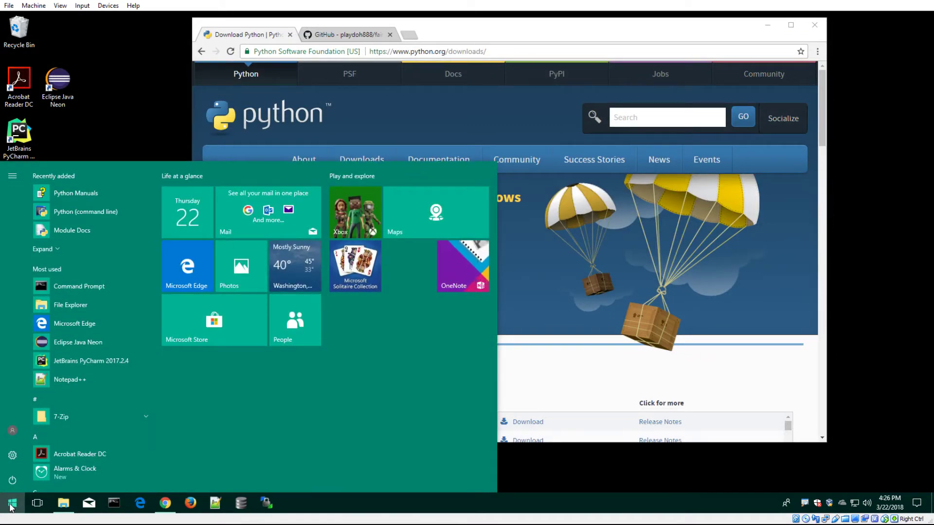
{"action": "left_click", "coordinate": [11, 505]}
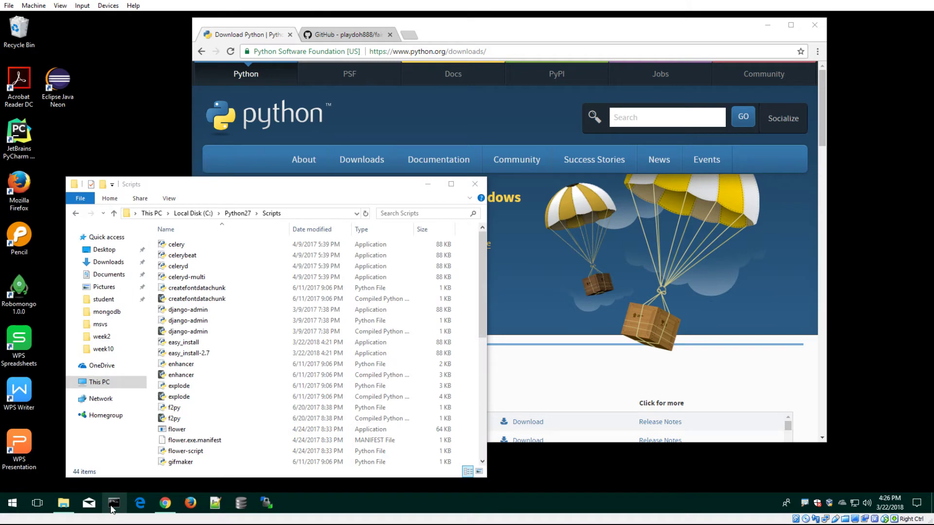
{"action": "left_click", "coordinate": [10, 508]}
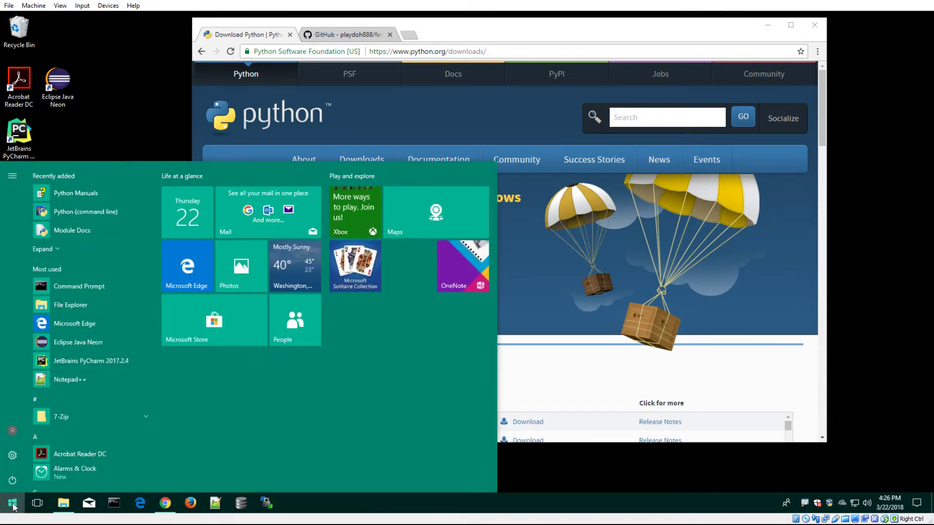
{"action": "type", "text": "cmd"}
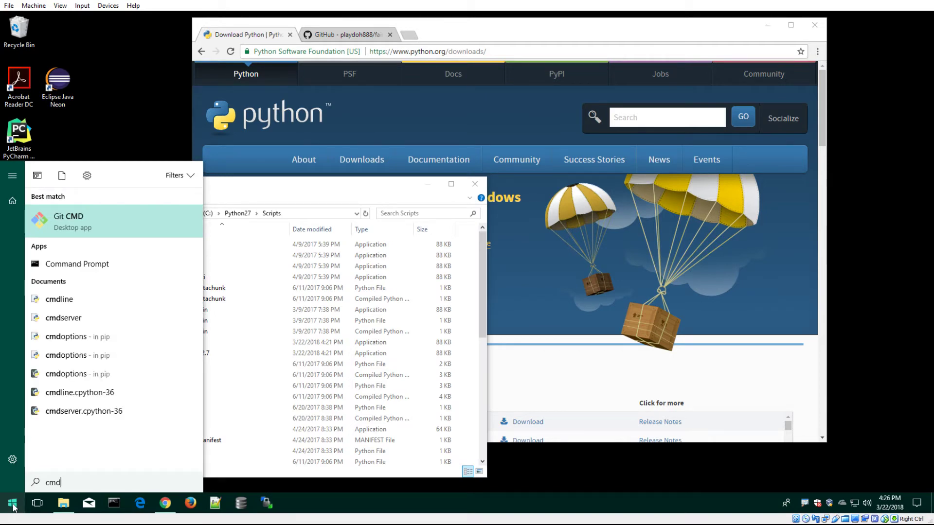
{"action": "key", "text": "Down"}
{"action": "key", "text": "Down"}
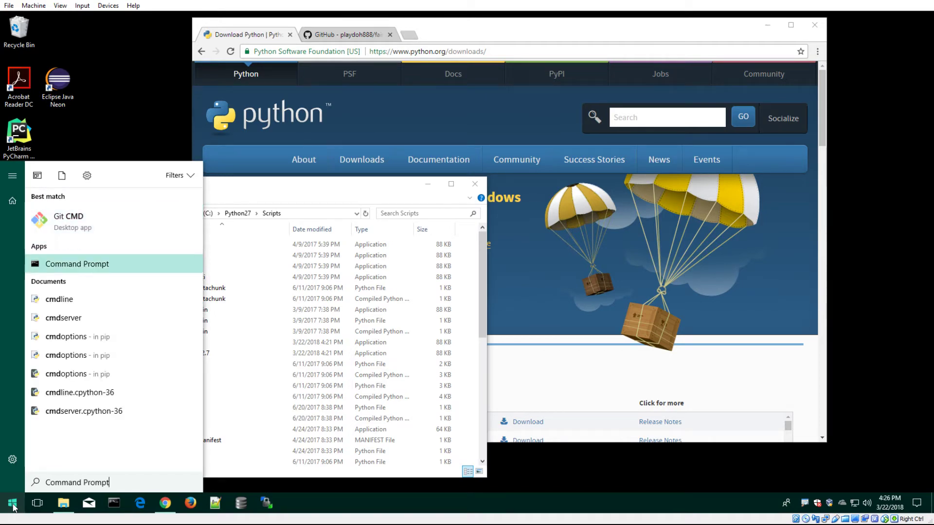
{"action": "left_click", "coordinate": [123, 267]}
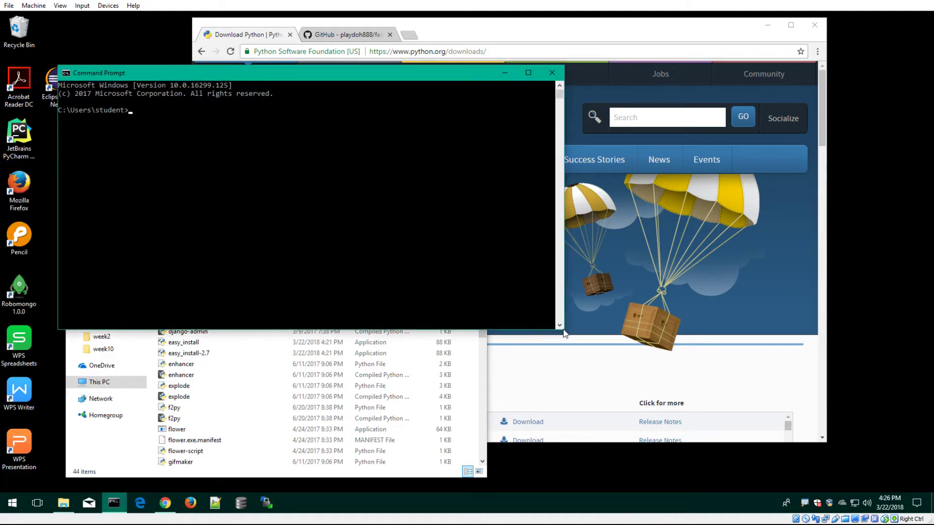
{"action": "left_click_drag", "start_coordinate": [564, 332], "coordinate": [551, 391]}
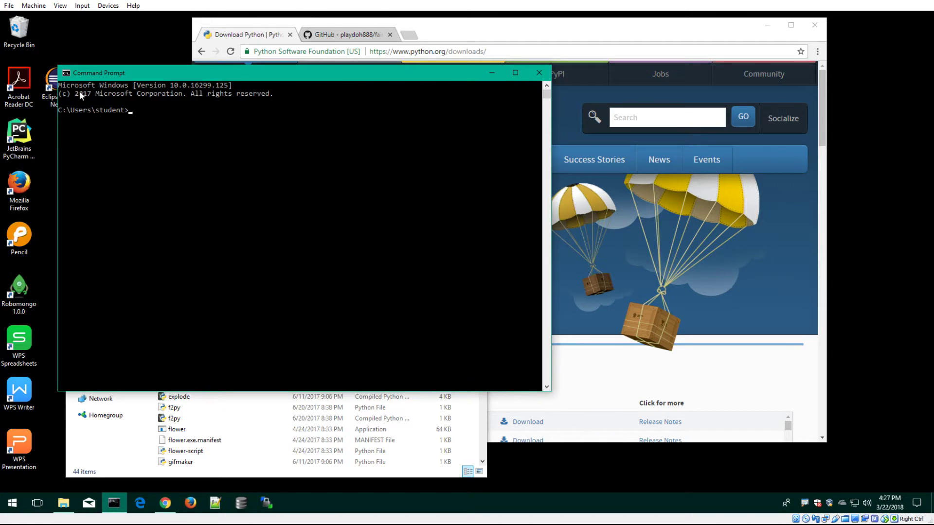
{"action": "left_click", "coordinate": [539, 73]}
Step: Open a Command Prompt window and start the Python interpreter with the python command
{"action": "left_click", "coordinate": [114, 503]}
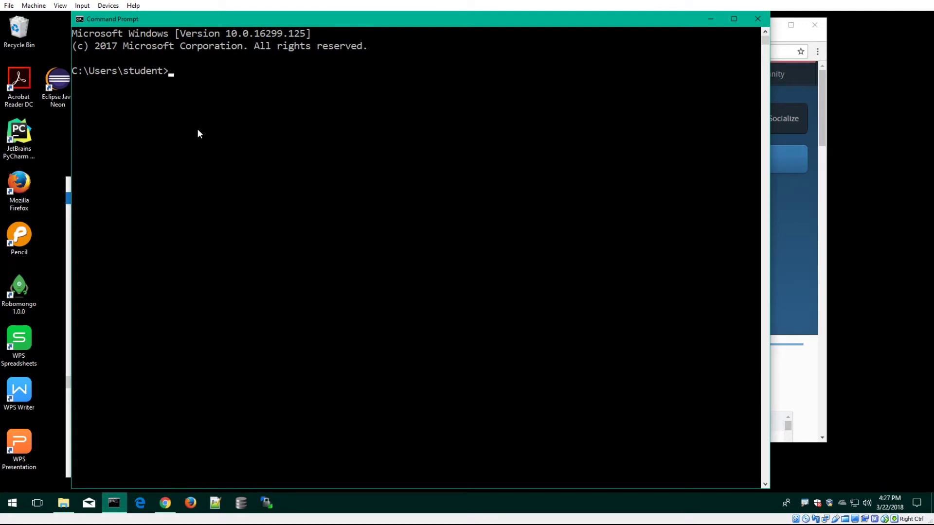
{"action": "left_click", "coordinate": [13, 505]}
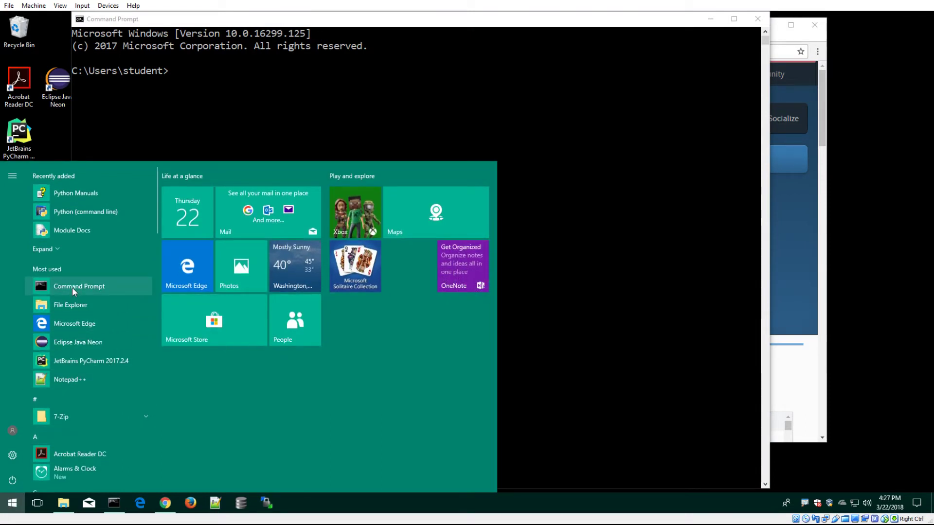
{"action": "left_click", "coordinate": [418, 87]}
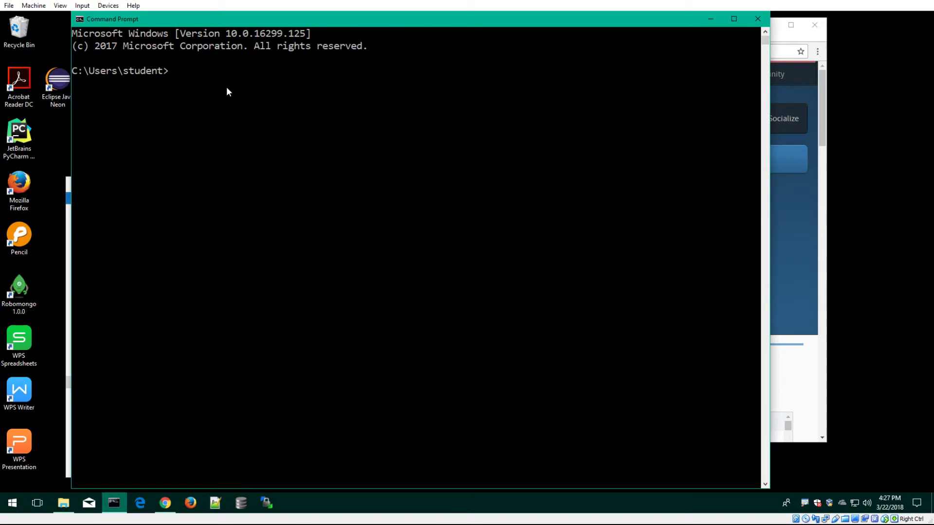
{"action": "type", "text": "python"}
{"action": "key", "text": "Return"}
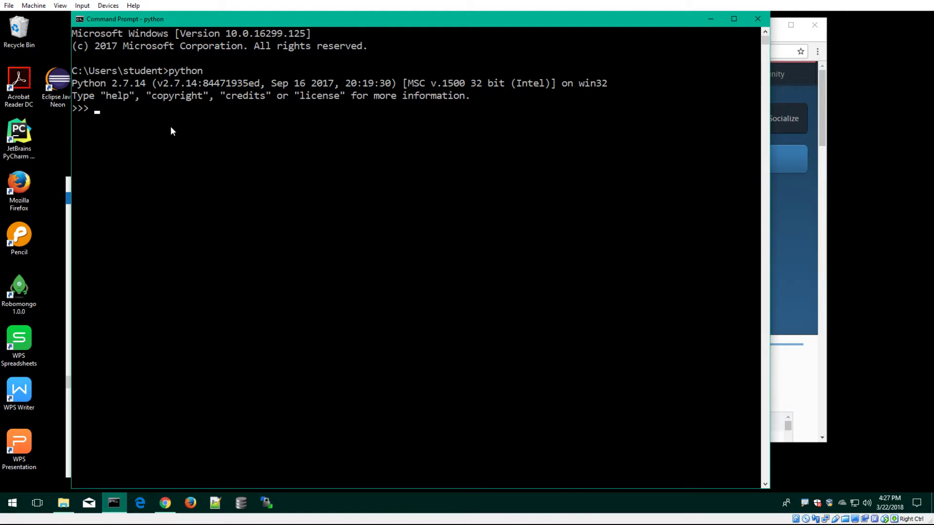
Step: Exit the Python interpreter back to the command prompt and shift the window slightly aside
{"action": "key", "text": "ctrl+z"}
{"action": "key", "text": "BackSpace"}
{"action": "key", "text": "ctrl+z"}
{"action": "key", "text": "Return"}
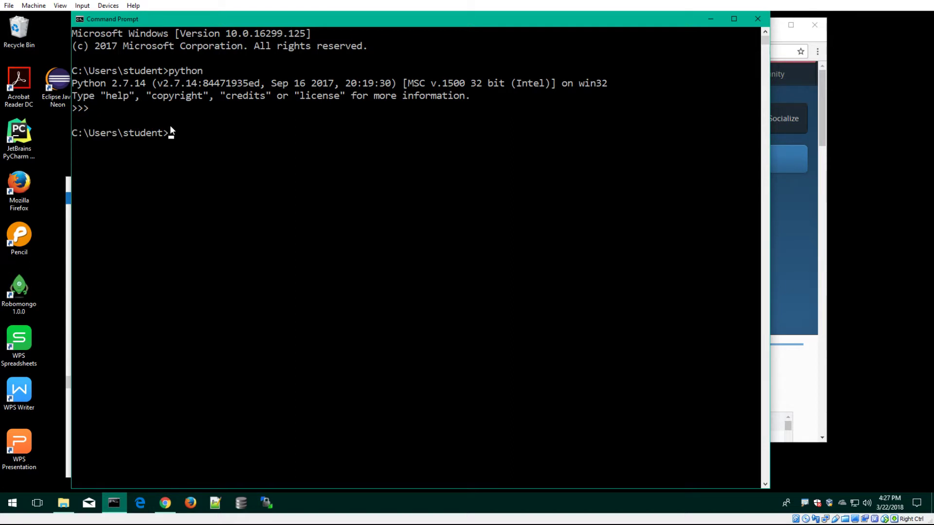
{"action": "left_click_drag", "start_coordinate": [313, 19], "coordinate": [338, 20]}
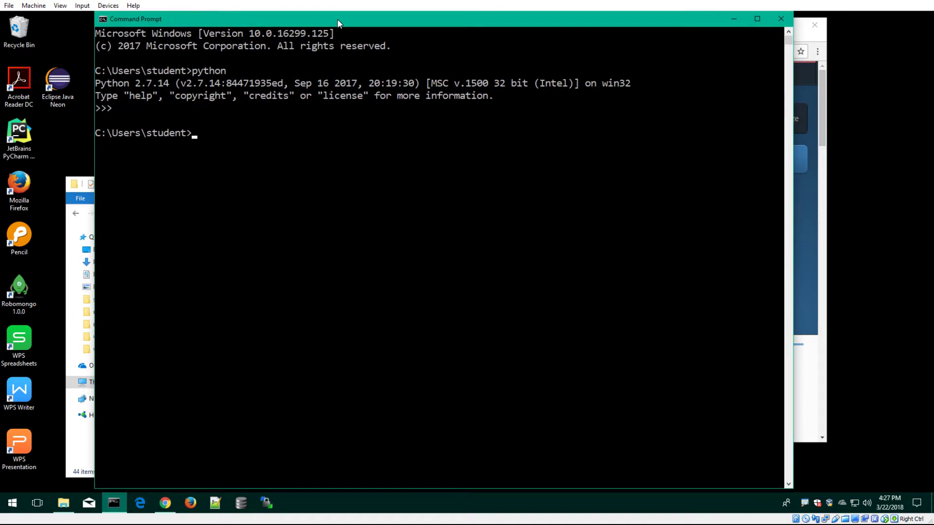
Step: Locate the pip application in the C:\Python27\Scripts folder in the file manager
{"action": "left_click", "coordinate": [68, 506]}
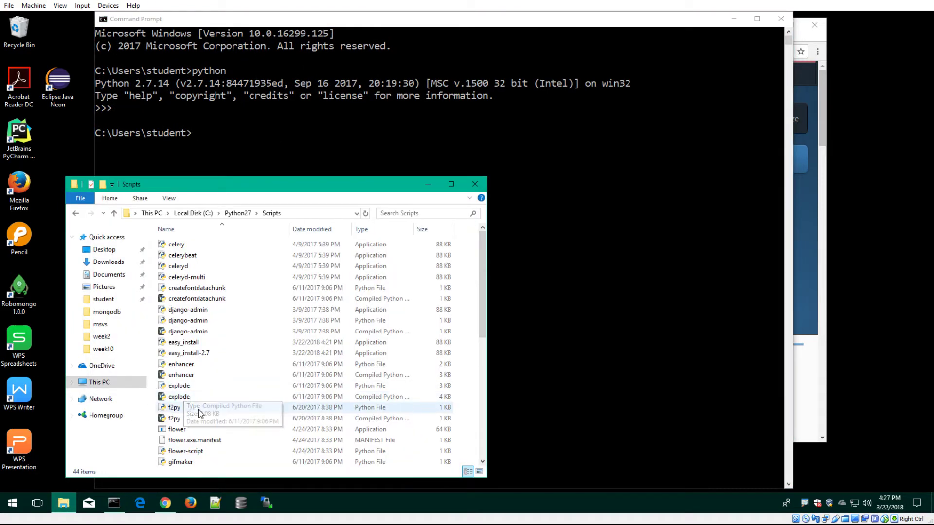
{"action": "scroll", "coordinate": [194, 406], "scroll_direction": "down", "scroll_amount": 2}
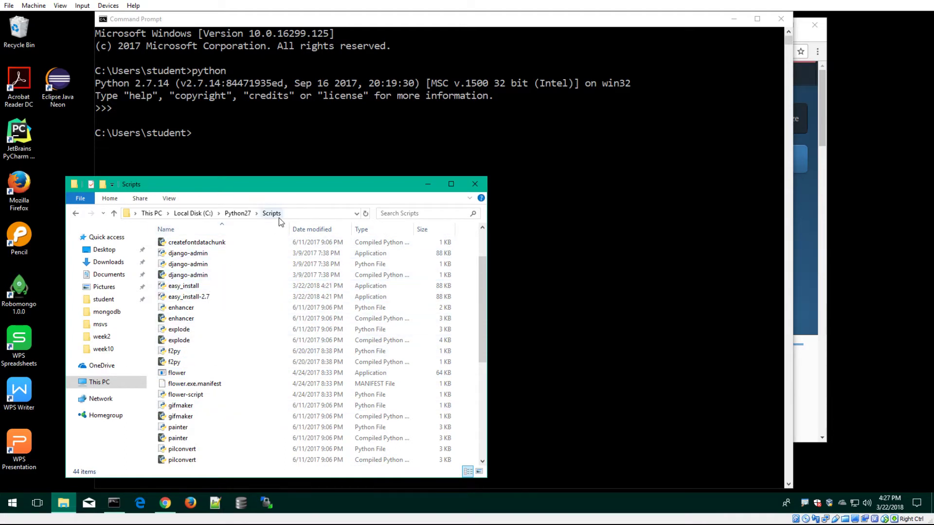
{"action": "scroll", "coordinate": [222, 380], "scroll_direction": "down", "scroll_amount": 2}
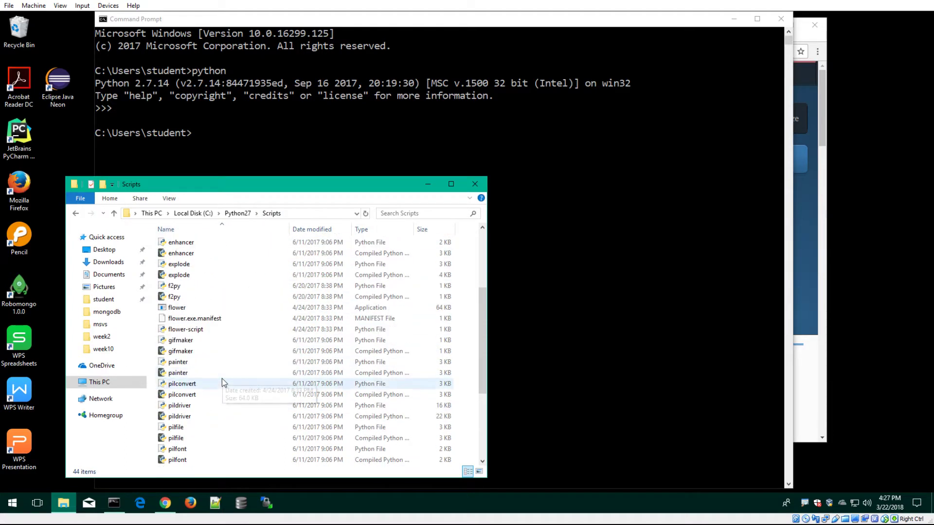
{"action": "scroll", "coordinate": [211, 412], "scroll_direction": "down", "scroll_amount": 2}
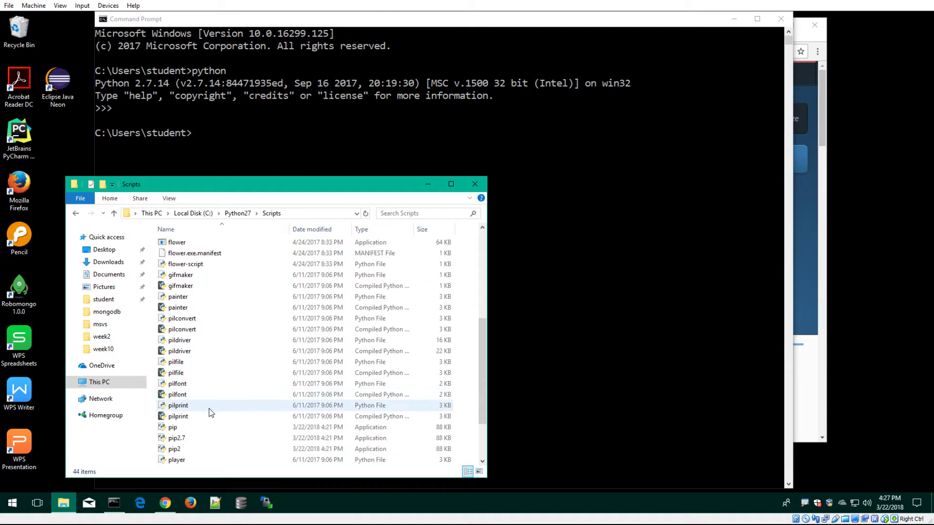
{"action": "left_click", "coordinate": [180, 428]}
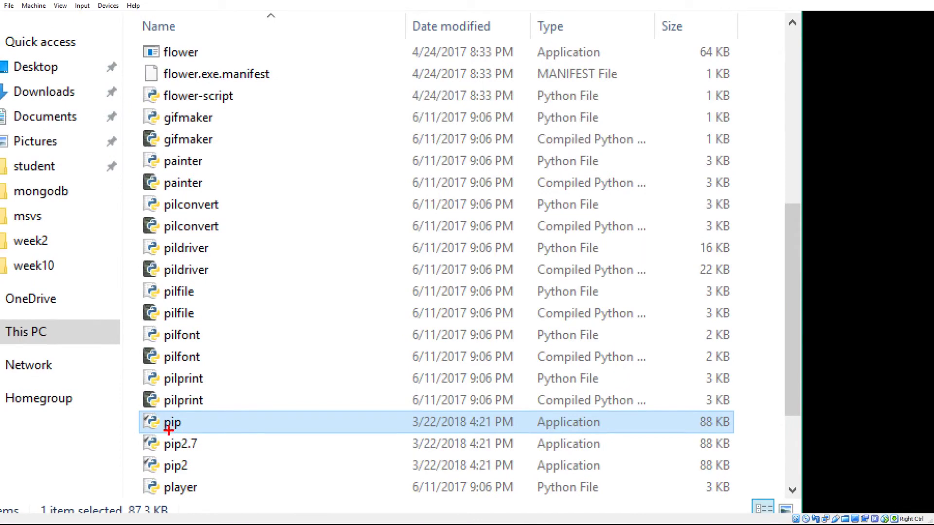
{"action": "mouse_move", "coordinate": [178, 405]}
{"action": "left_mouse_down"}
{"action": "mouse_move", "coordinate": [155, 405]}
{"action": "mouse_move", "coordinate": [136, 427]}
{"action": "mouse_move", "coordinate": [221, 419]}
{"action": "mouse_move", "coordinate": [119, 395]}
{"action": "left_mouse_up"}
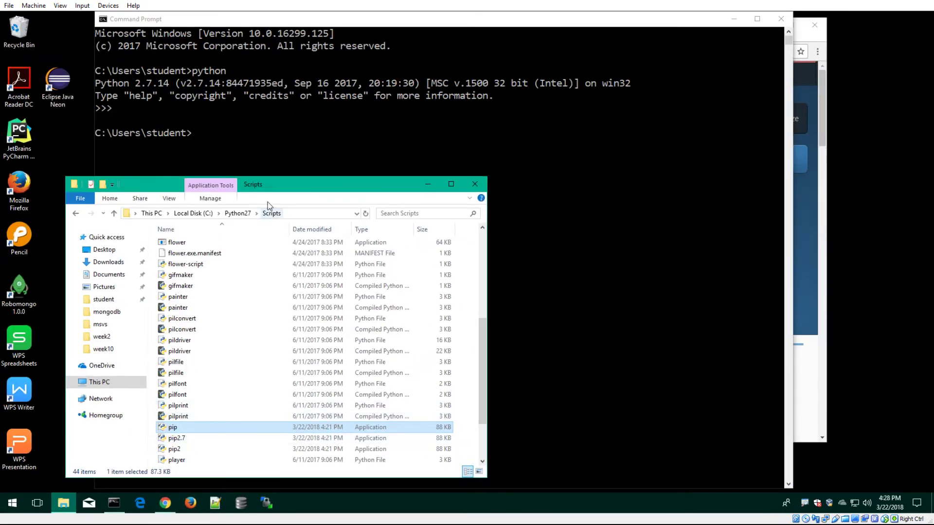
Step: Run pip in the Command Prompt to review its usage help, and close the Command Prompt and Scripts folder windows
{"action": "left_click", "coordinate": [256, 139]}
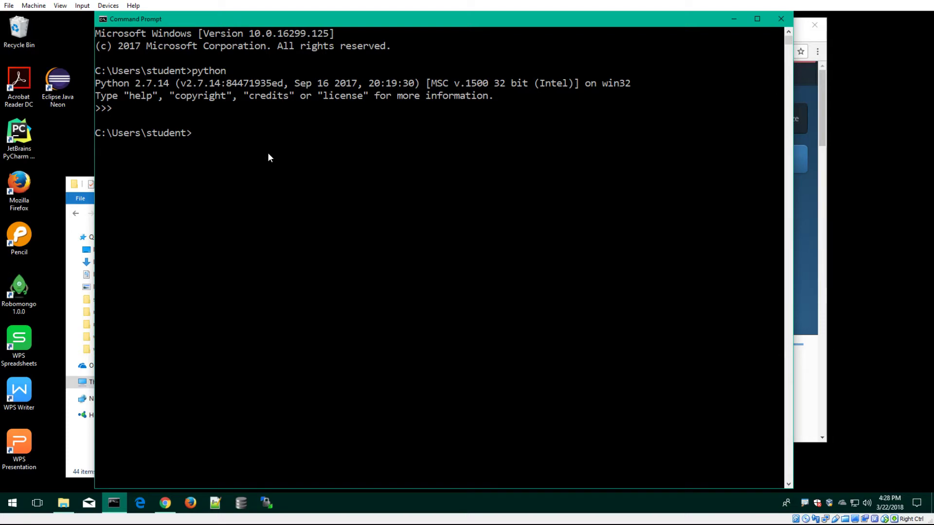
{"action": "type", "text": "pip"}
{"action": "key", "text": "Return"}
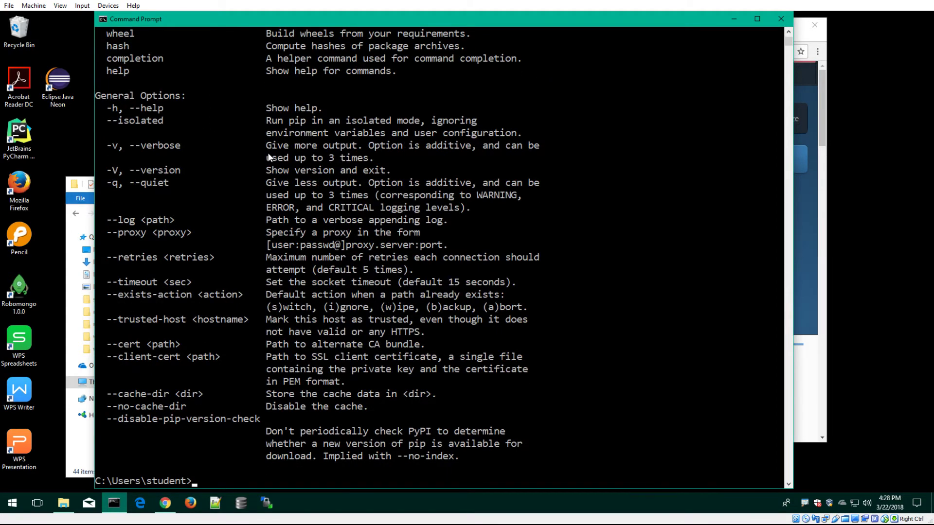
{"action": "scroll", "coordinate": [311, 348], "scroll_direction": "up", "scroll_amount": 6}
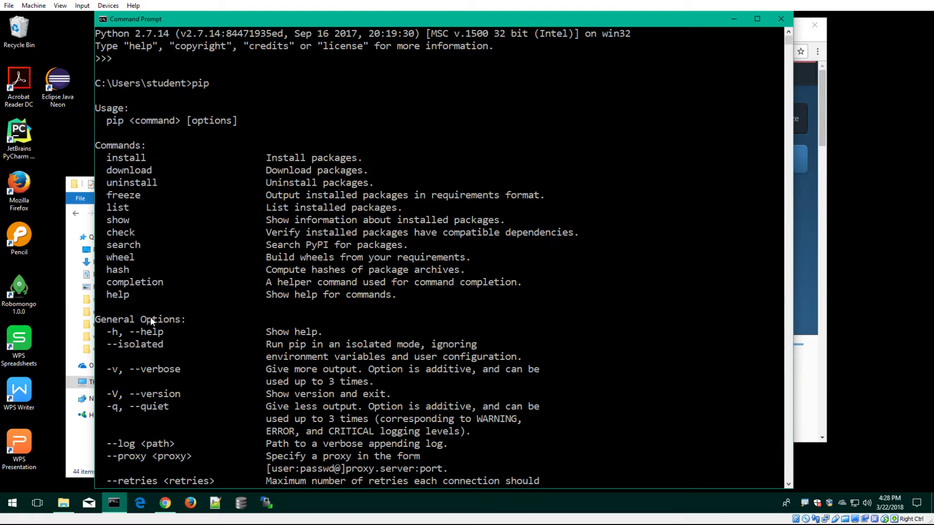
{"action": "scroll", "coordinate": [150, 316], "scroll_direction": "down", "scroll_amount": 8}
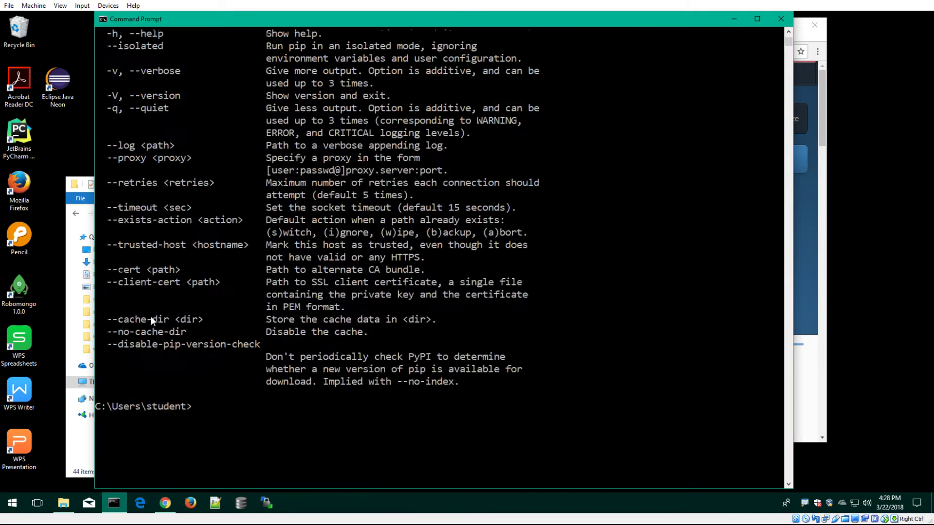
{"action": "scroll", "coordinate": [152, 315], "scroll_direction": "down", "scroll_amount": 1}
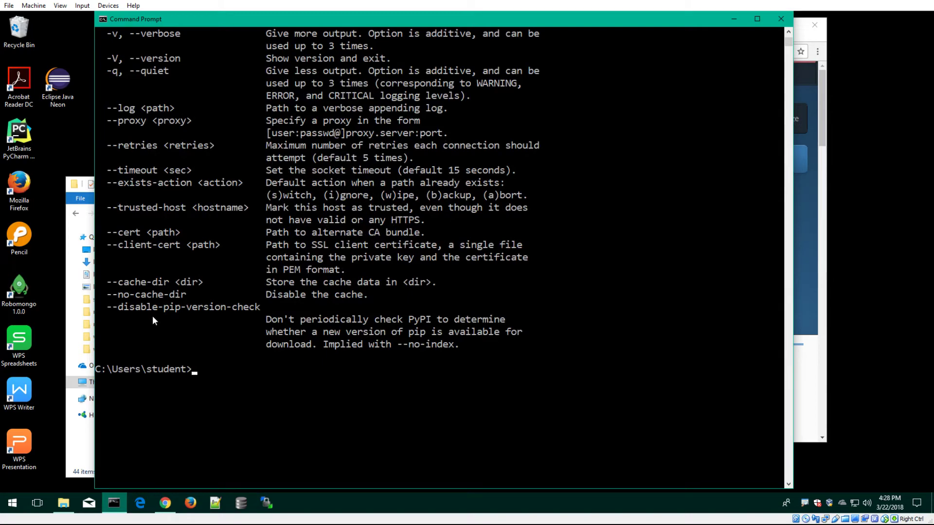
{"action": "left_click", "coordinate": [781, 18]}
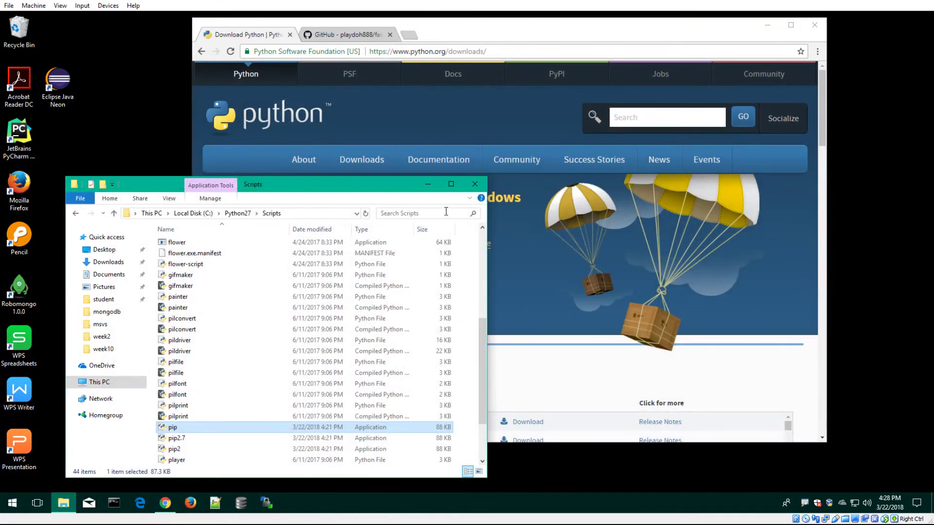
{"action": "left_click", "coordinate": [475, 184]}
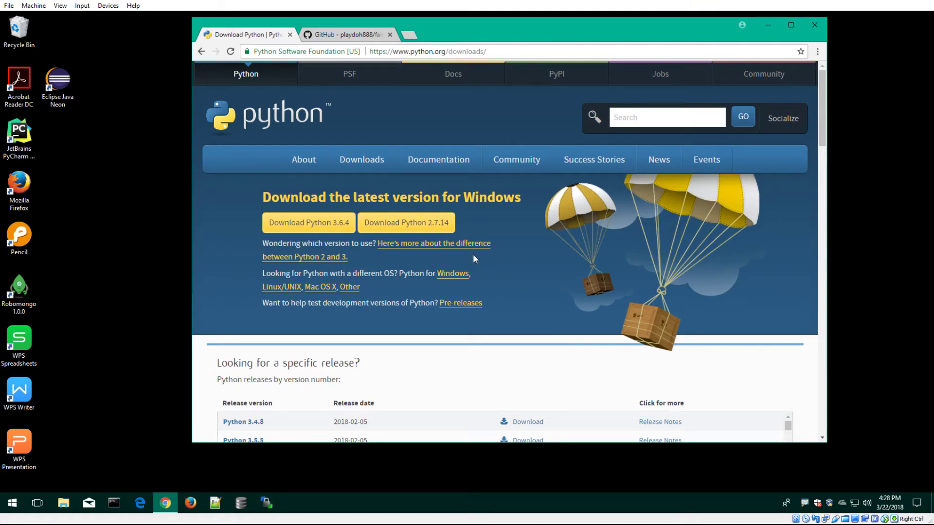
{"action": "double_click", "coordinate": [58, 84]}
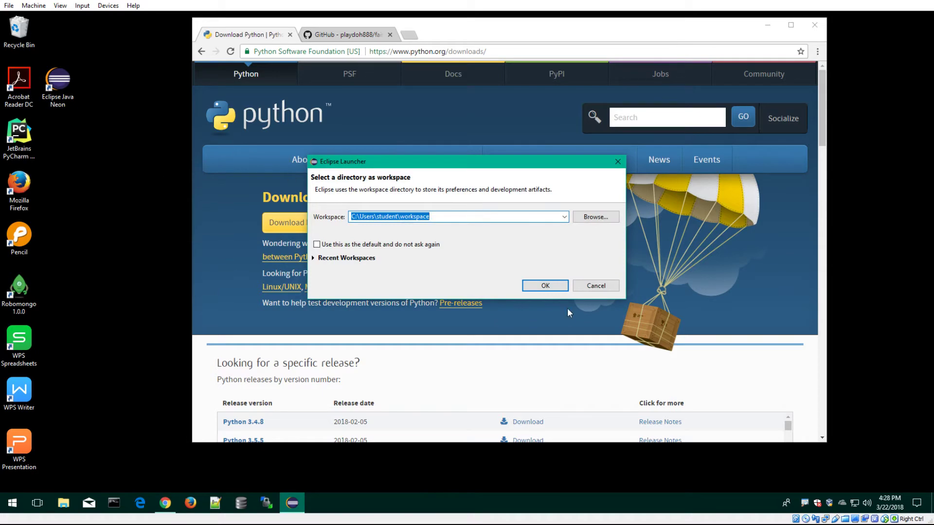
{"action": "left_click", "coordinate": [550, 287]}
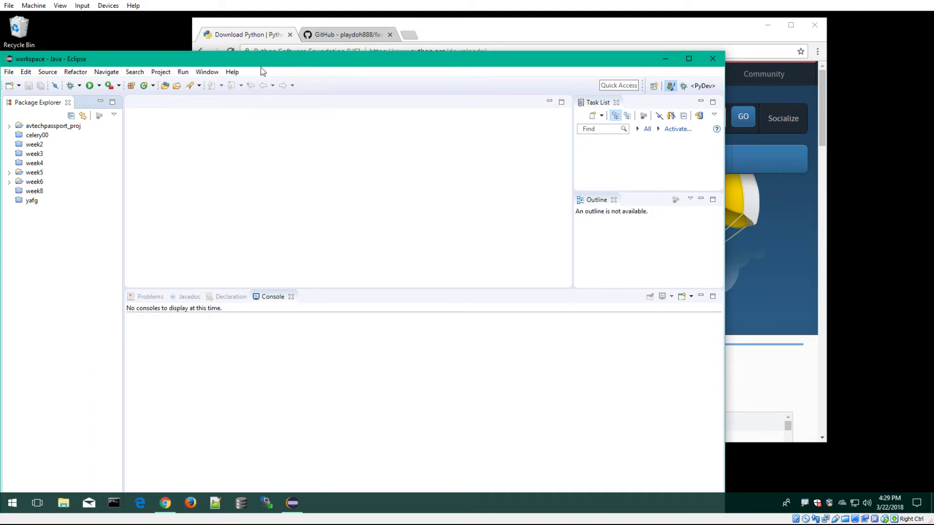
{"action": "left_click_drag", "start_coordinate": [264, 63], "coordinate": [281, 62]}
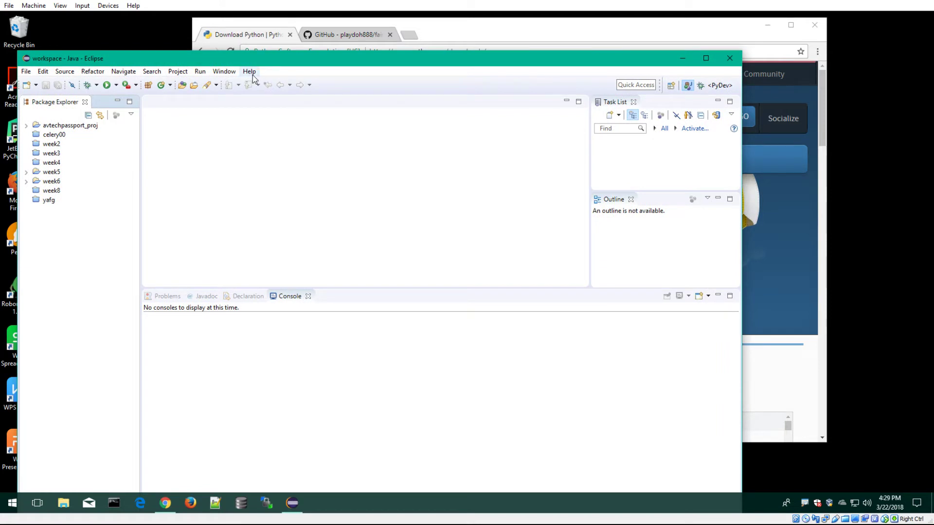
{"action": "left_click", "coordinate": [729, 59]}
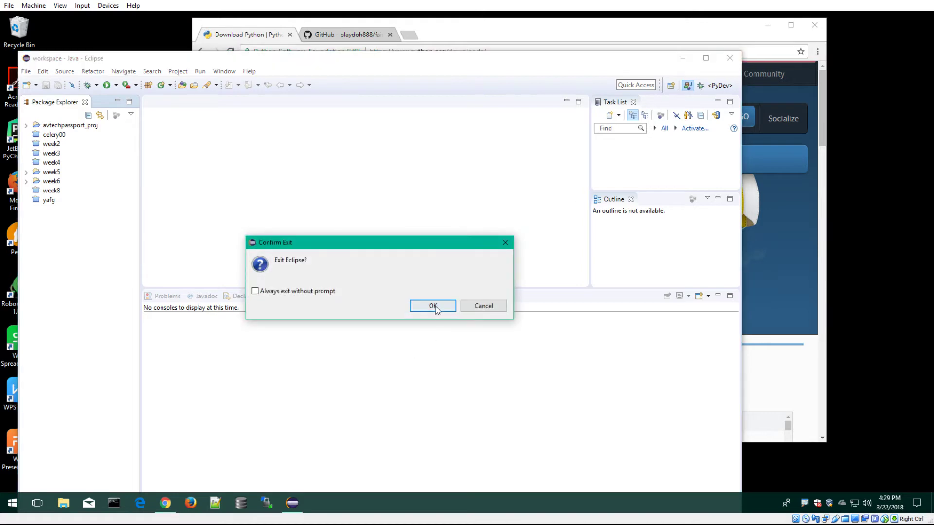
{"action": "left_click", "coordinate": [433, 306]}
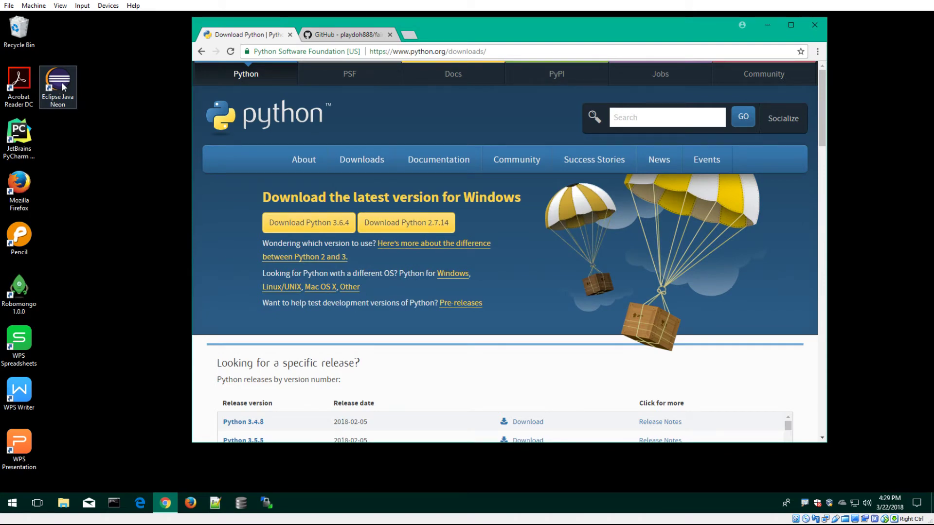
Step: Launch Eclipse Java Neon with the C:\Users\student\workspace workspace and open the Eclipse Marketplace
{"action": "double_click", "coordinate": [63, 83]}
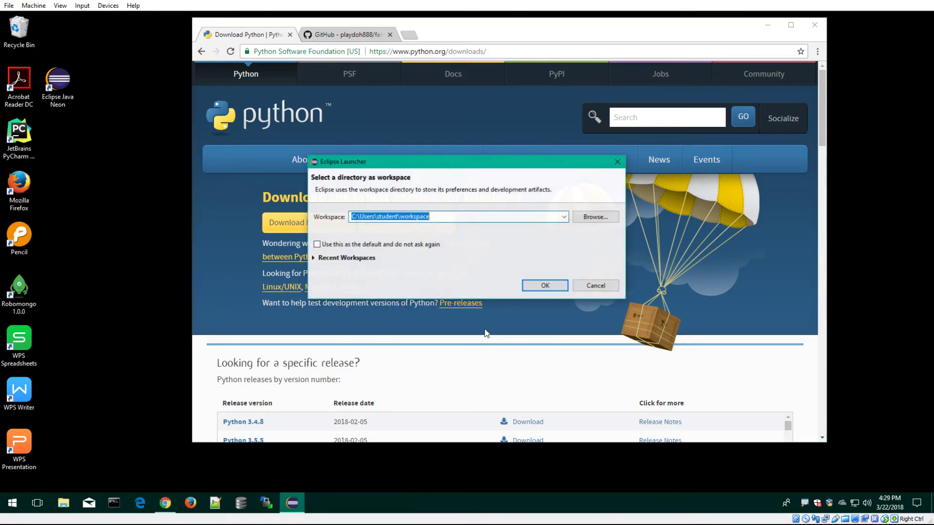
{"action": "left_click", "coordinate": [545, 286]}
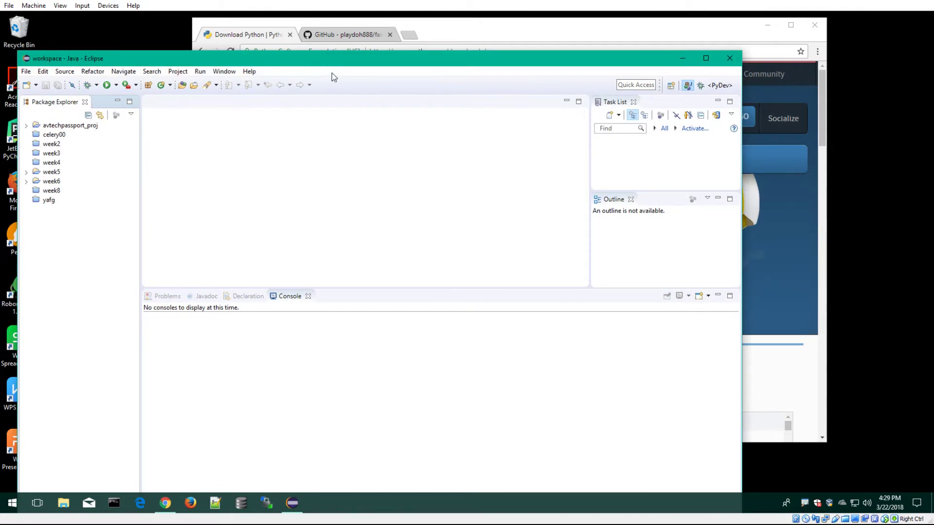
{"action": "left_click", "coordinate": [249, 73]}
{"action": "left_click", "coordinate": [249, 71]}
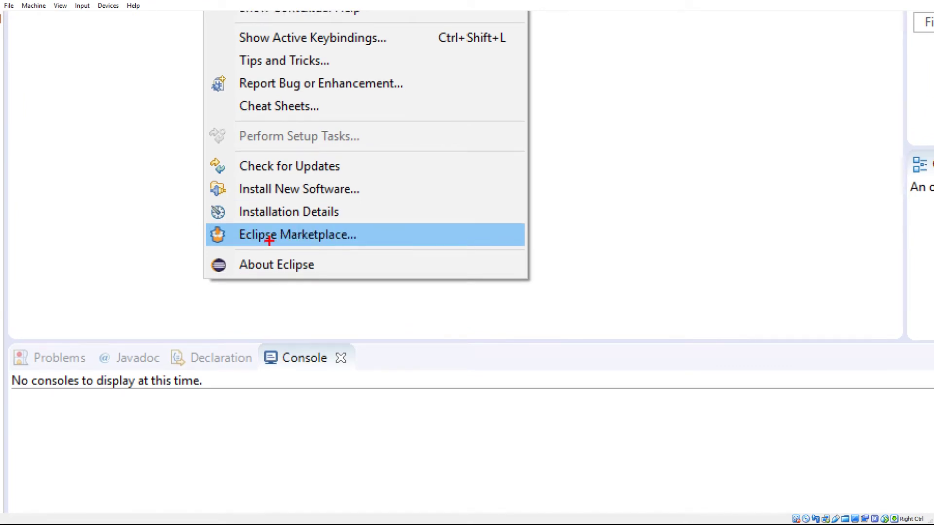
{"action": "mouse_move", "coordinate": [248, 209]}
{"action": "left_mouse_down"}
{"action": "mouse_move", "coordinate": [233, 250]}
{"action": "mouse_move", "coordinate": [391, 228]}
{"action": "mouse_move", "coordinate": [253, 217]}
{"action": "left_mouse_up"}
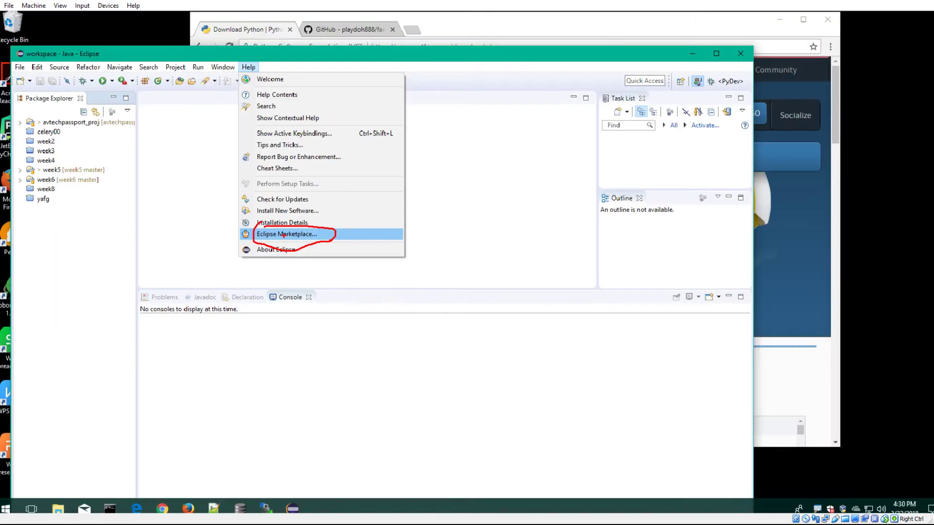
{"action": "left_click", "coordinate": [290, 235]}
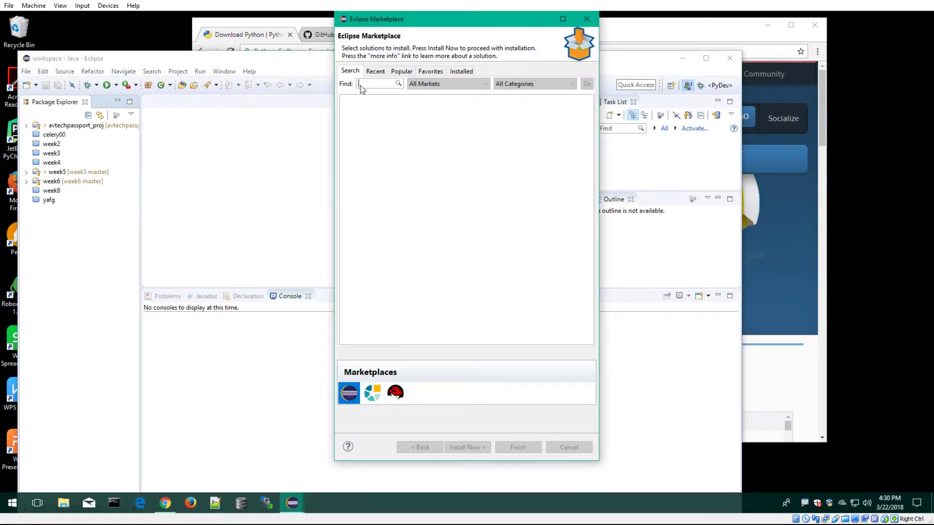
Step: Close and reopen the Eclipse Marketplace, and search it for Pydev
{"action": "left_click", "coordinate": [586, 19]}
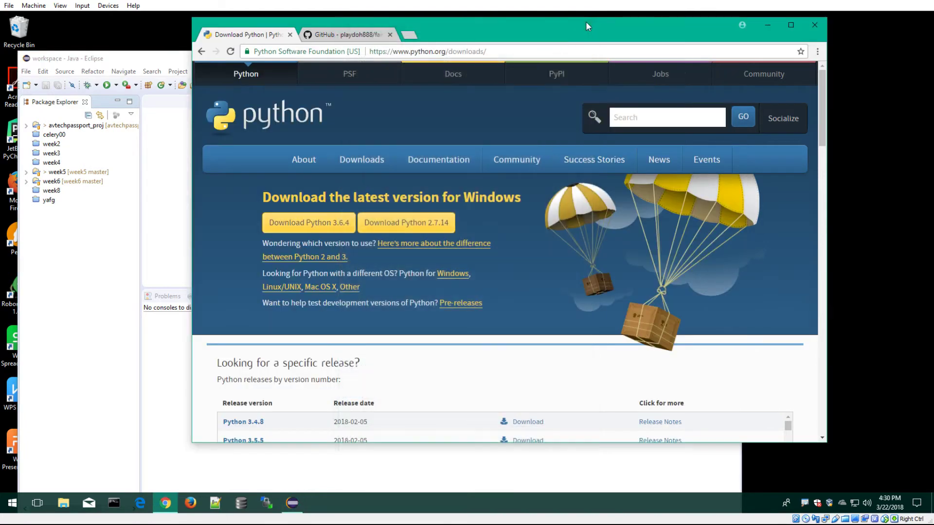
{"action": "left_click", "coordinate": [176, 129]}
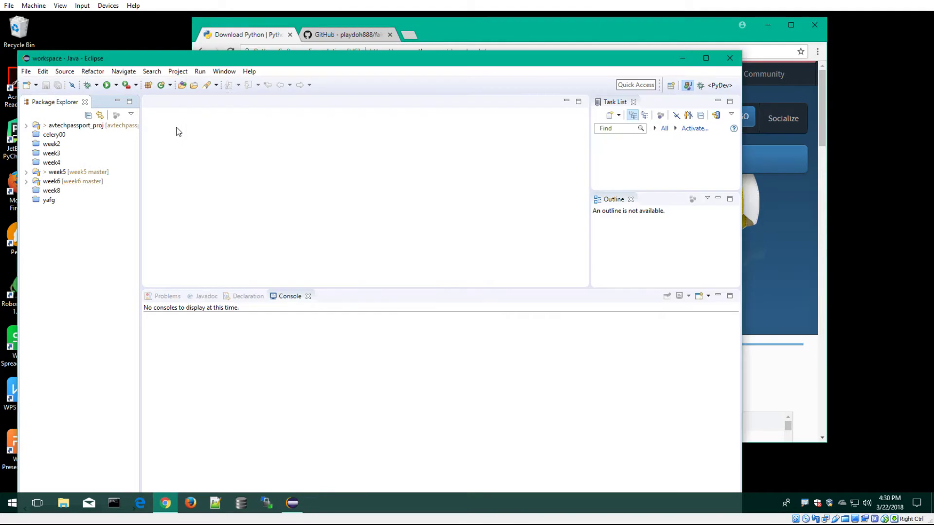
{"action": "left_click", "coordinate": [248, 71]}
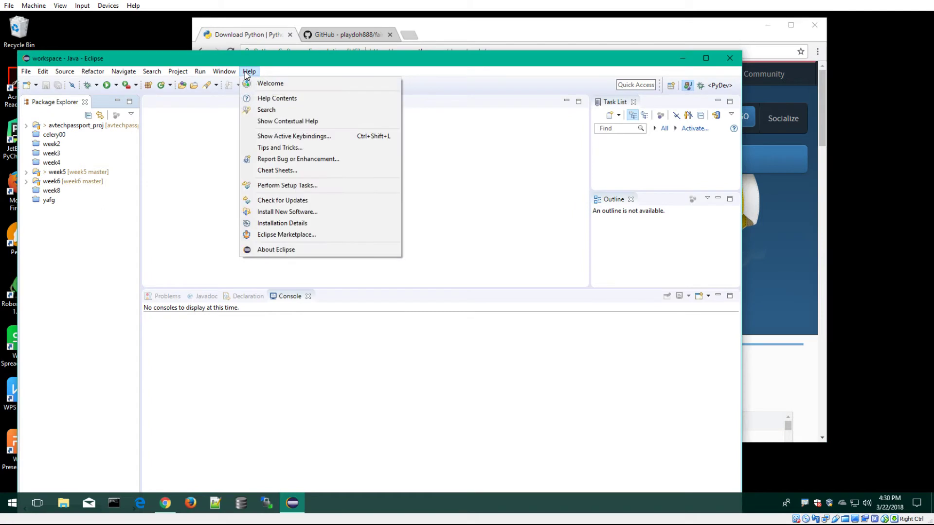
{"action": "left_click", "coordinate": [278, 235]}
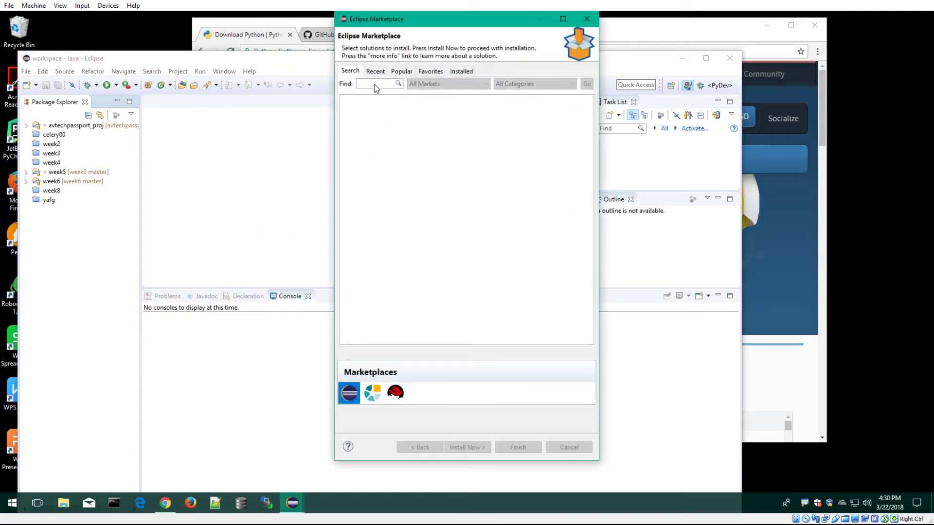
{"action": "type", "text": "Pydev"}
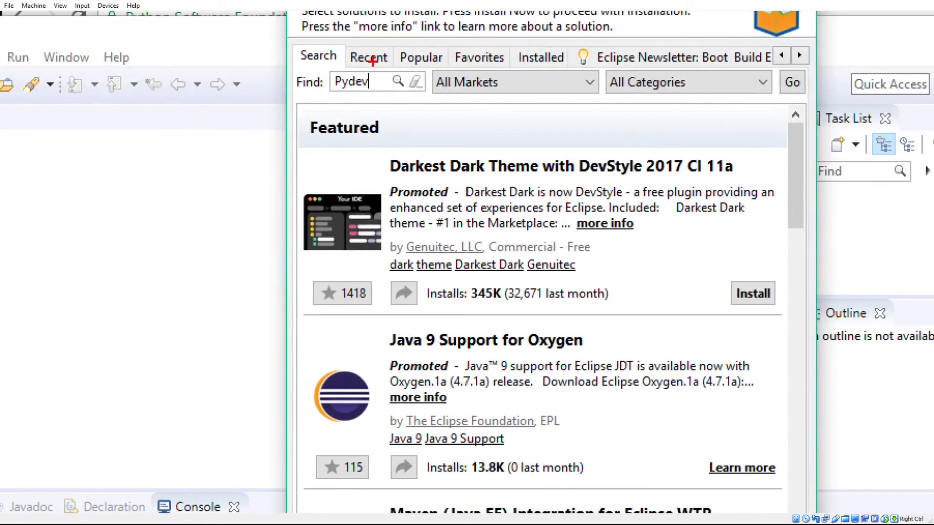
{"action": "mouse_move", "coordinate": [372, 69]}
{"action": "left_mouse_down"}
{"action": "mouse_move", "coordinate": [343, 95]}
{"action": "mouse_move", "coordinate": [412, 72]}
{"action": "mouse_move", "coordinate": [377, 71]}
{"action": "left_mouse_up"}
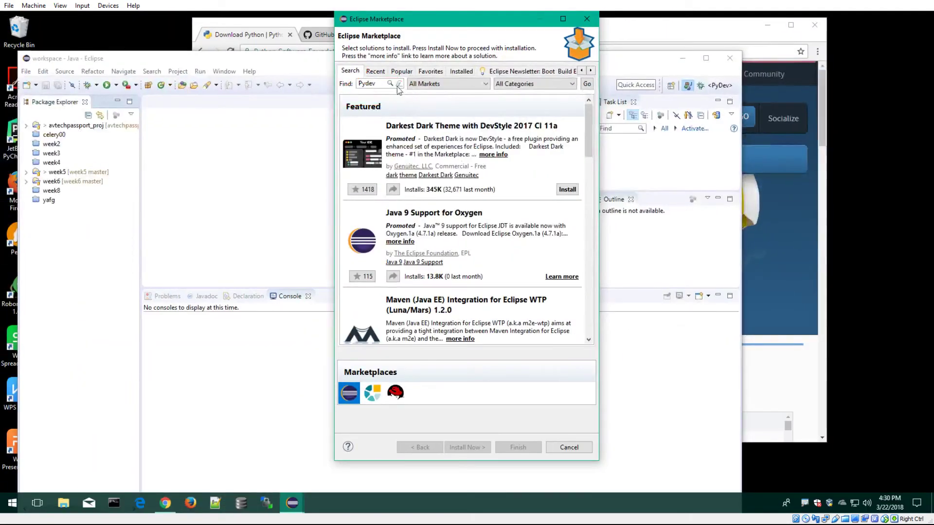
{"action": "left_click", "coordinate": [390, 83]}
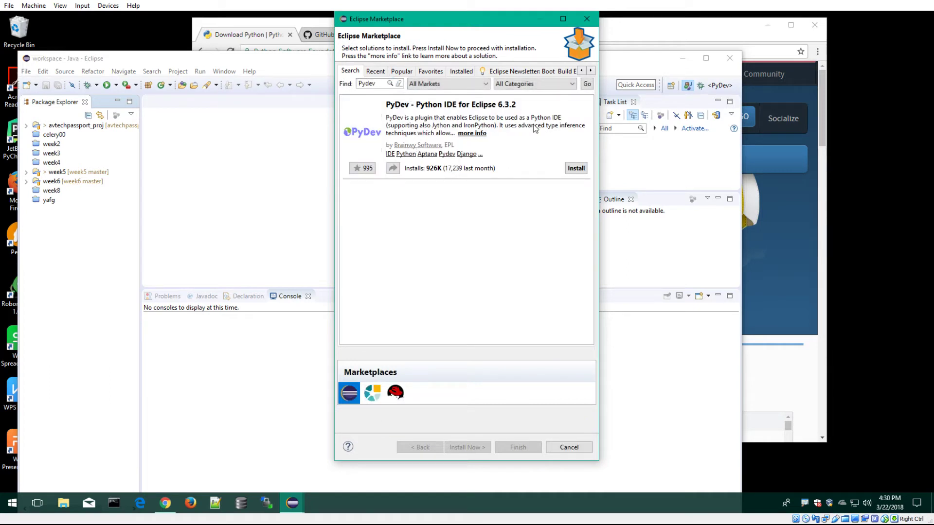
Step: Install PyDev - Python IDE for Eclipse 6.3.2 with its preselected features, accepting the license agreements
{"action": "left_click", "coordinate": [577, 169]}
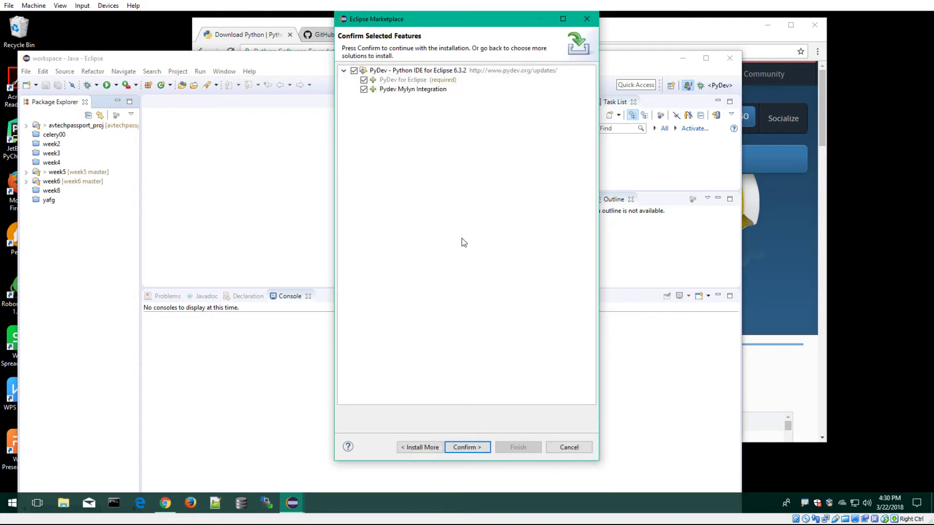
{"action": "left_click", "coordinate": [475, 450]}
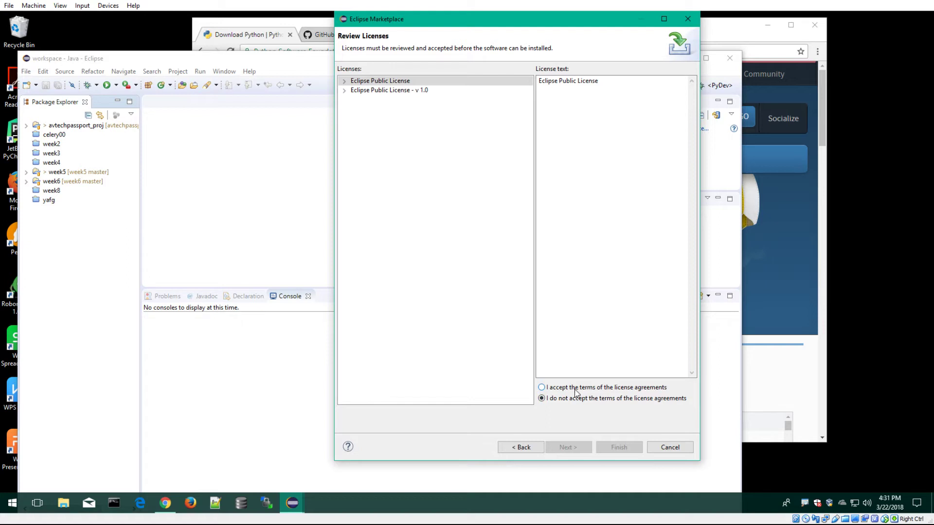
{"action": "left_click", "coordinate": [542, 388]}
{"action": "left_click", "coordinate": [623, 447]}
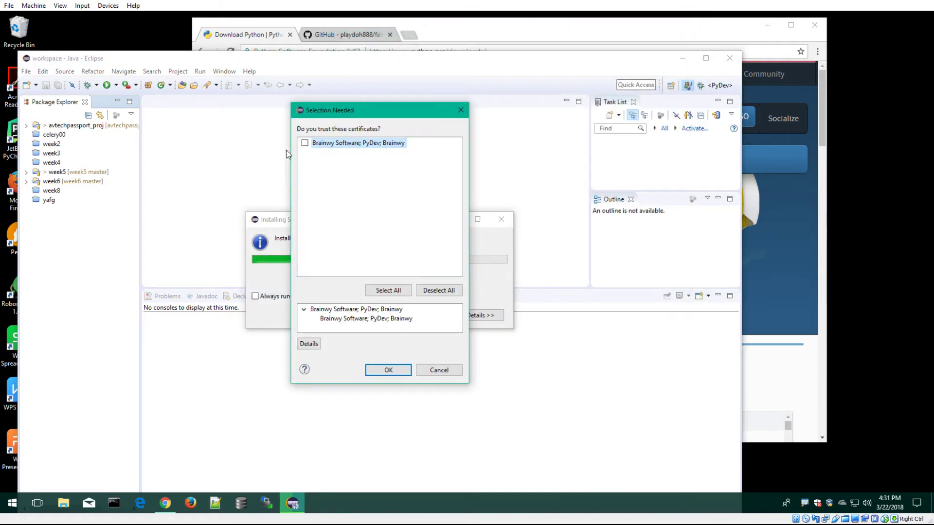
Step: Trust the Brainwy Software PyDev certificate and restart Eclipse to apply the installation
{"action": "left_click", "coordinate": [303, 144]}
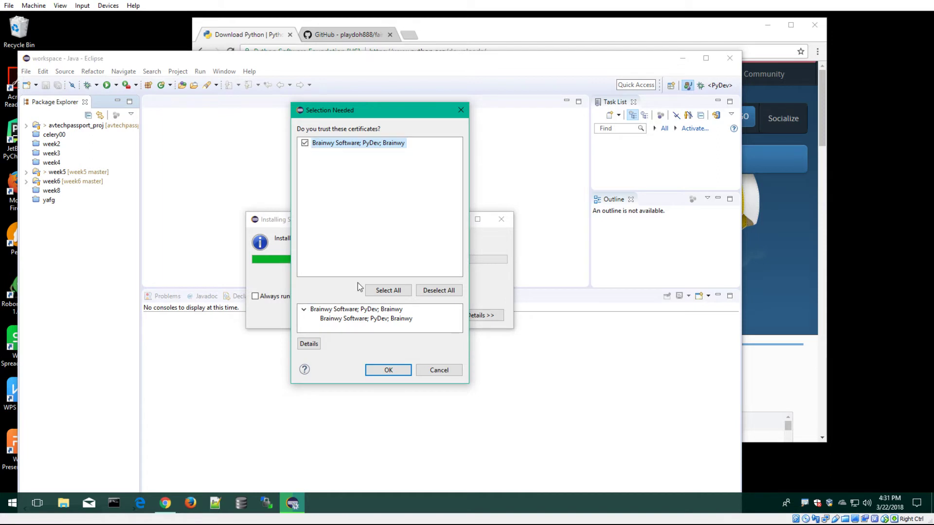
{"action": "left_click", "coordinate": [385, 371]}
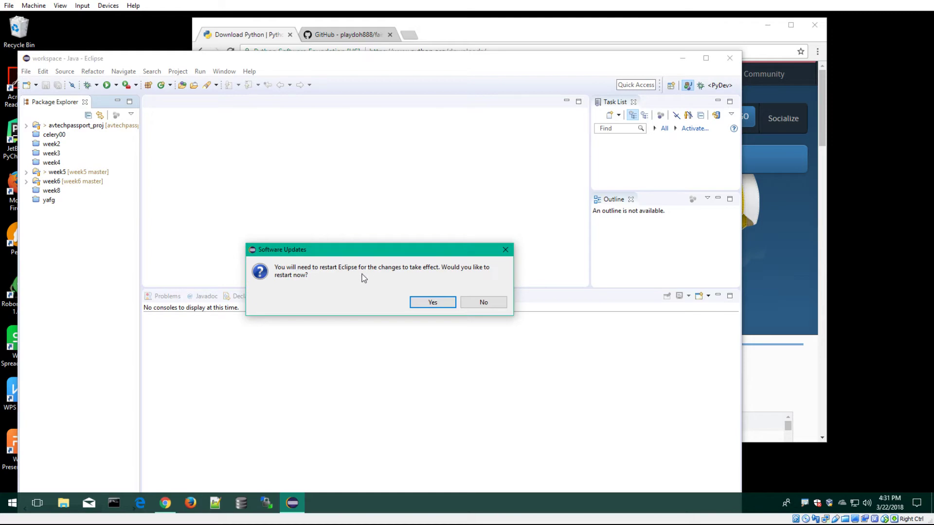
{"action": "left_click", "coordinate": [432, 302]}
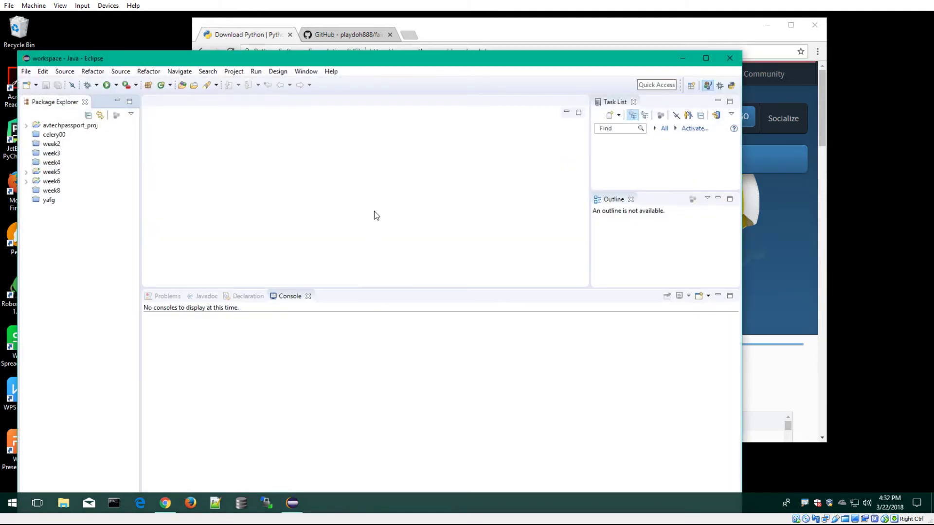
Step: Move the restored Eclipse window up on the desktop so that it fits entirely within view
{"action": "left_click_drag", "start_coordinate": [383, 56], "coordinate": [434, 20]}
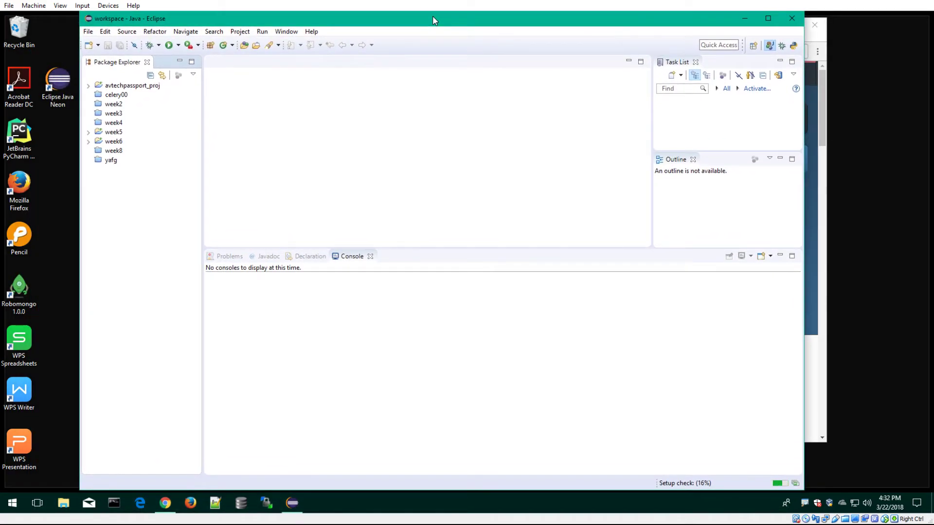
{"action": "double_click", "coordinate": [434, 20]}
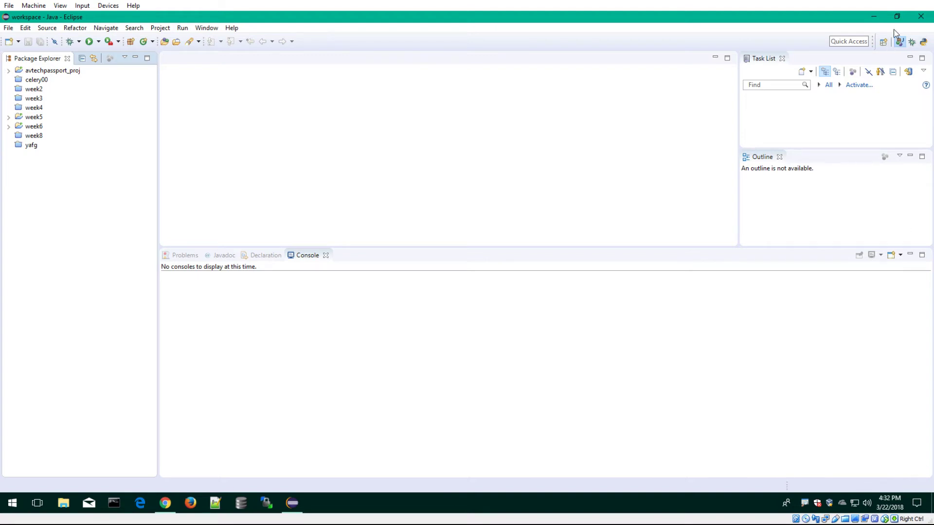
{"action": "left_click", "coordinate": [897, 17]}
{"action": "left_click_drag", "start_coordinate": [605, 60], "coordinate": [712, 26]}
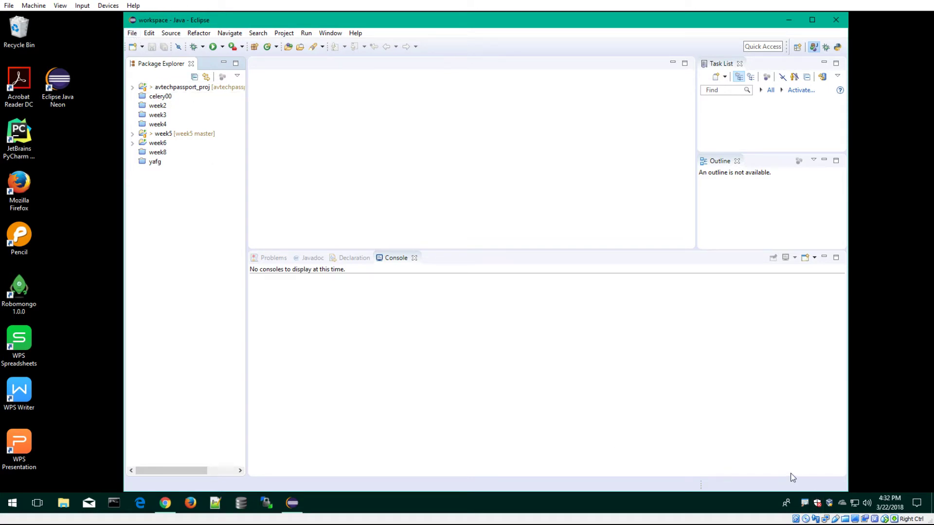
{"action": "left_click", "coordinate": [133, 33]}
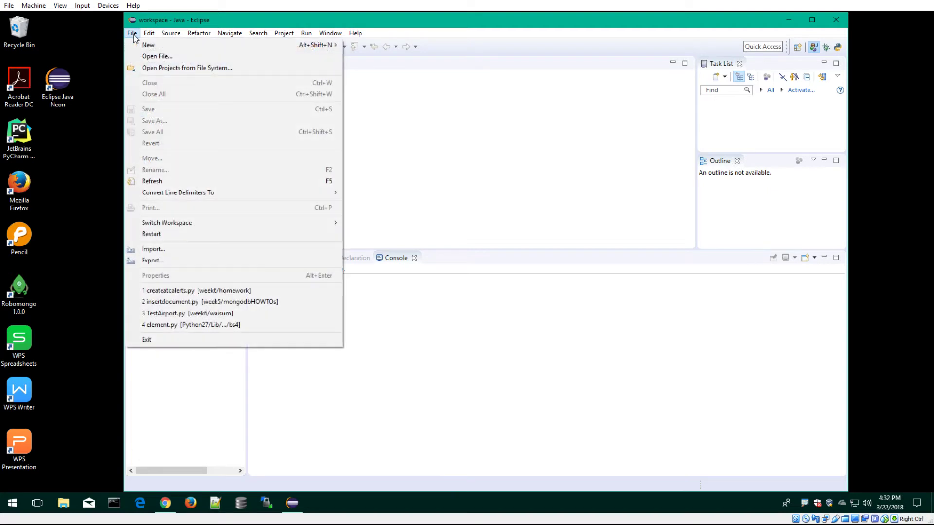
{"action": "left_click", "coordinate": [157, 419]}
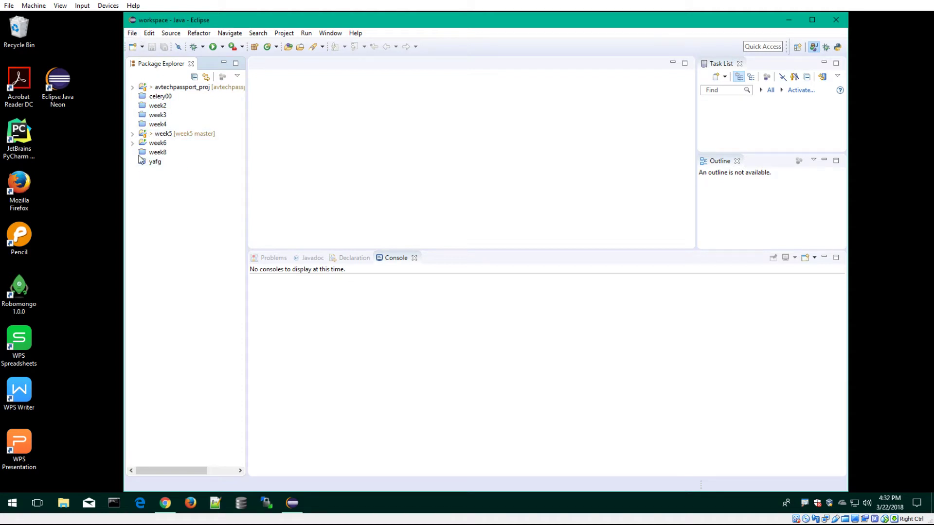
{"action": "left_click", "coordinate": [136, 36]}
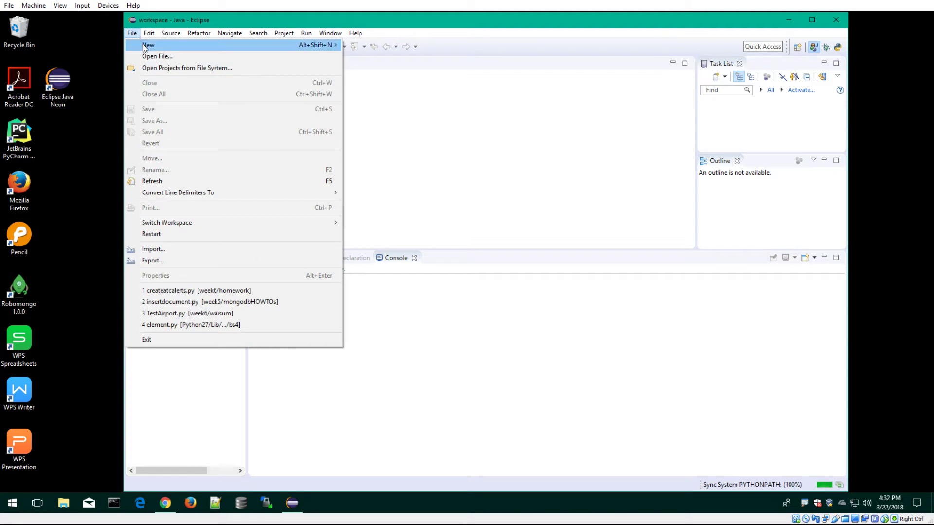
{"action": "mouse_move", "coordinate": [142, 43]}
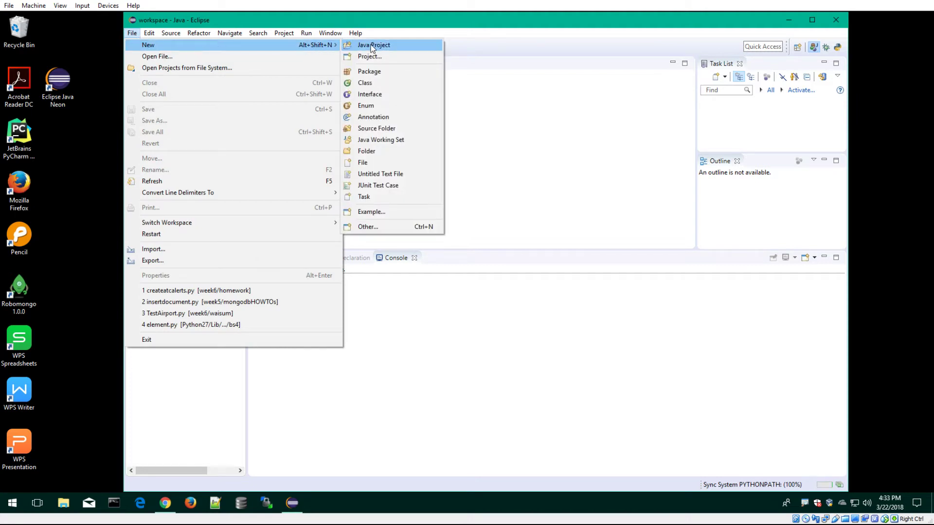
{"action": "left_click", "coordinate": [131, 33]}
Step: Start the new-project wizard for a PyDev Project from the PyDev category
{"action": "left_click", "coordinate": [131, 33]}
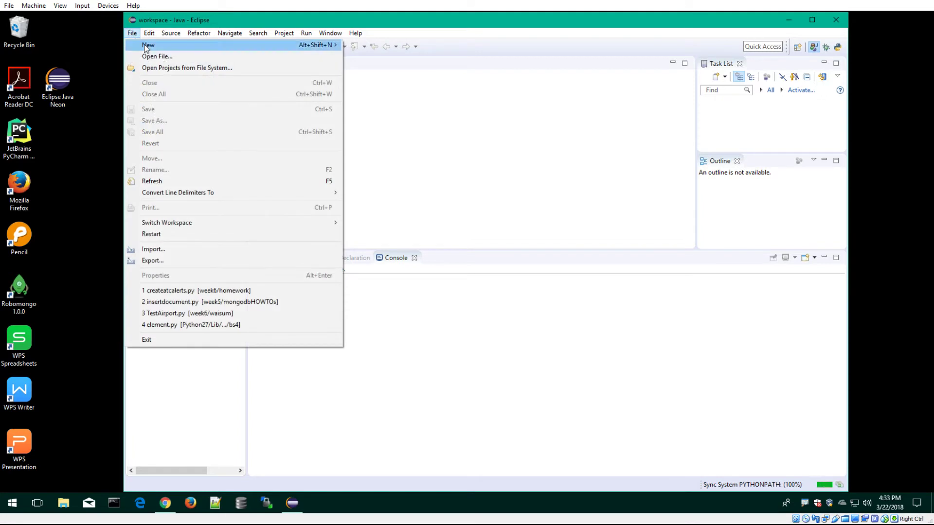
{"action": "mouse_move", "coordinate": [261, 48]}
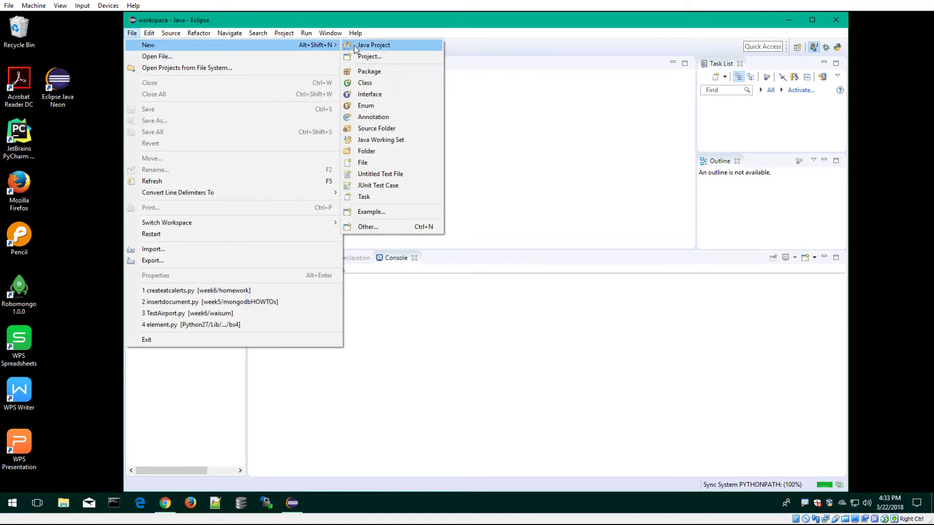
{"action": "left_click", "coordinate": [369, 229]}
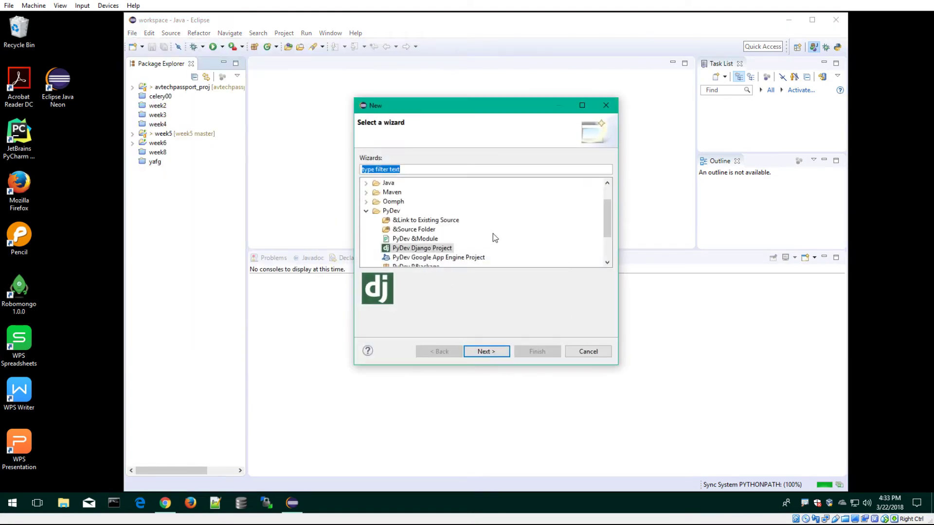
{"action": "left_click", "coordinate": [365, 211]}
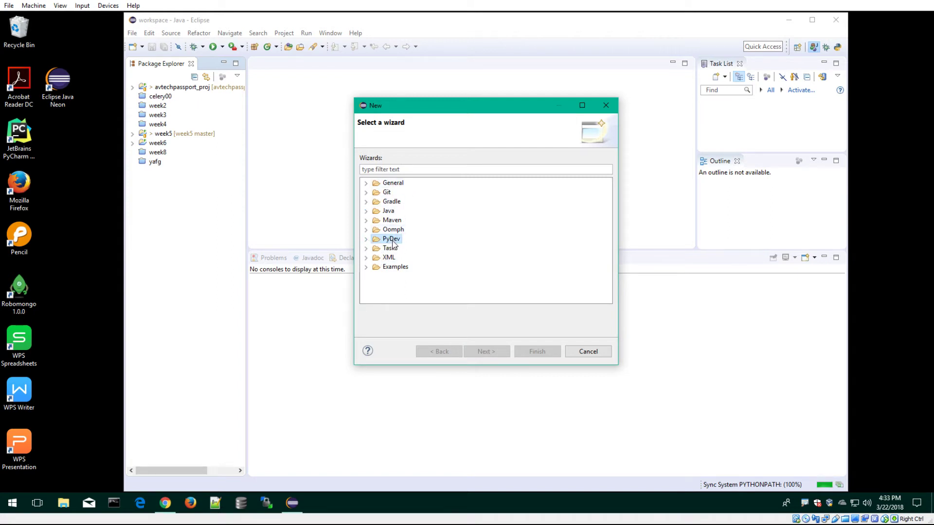
{"action": "left_click", "coordinate": [365, 239]}
{"action": "left_click", "coordinate": [424, 267]}
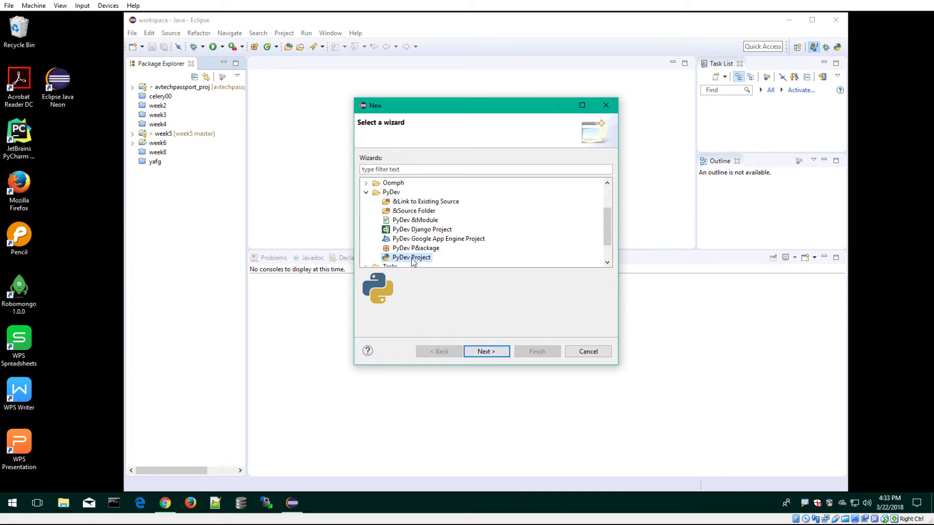
{"action": "left_click", "coordinate": [494, 354]}
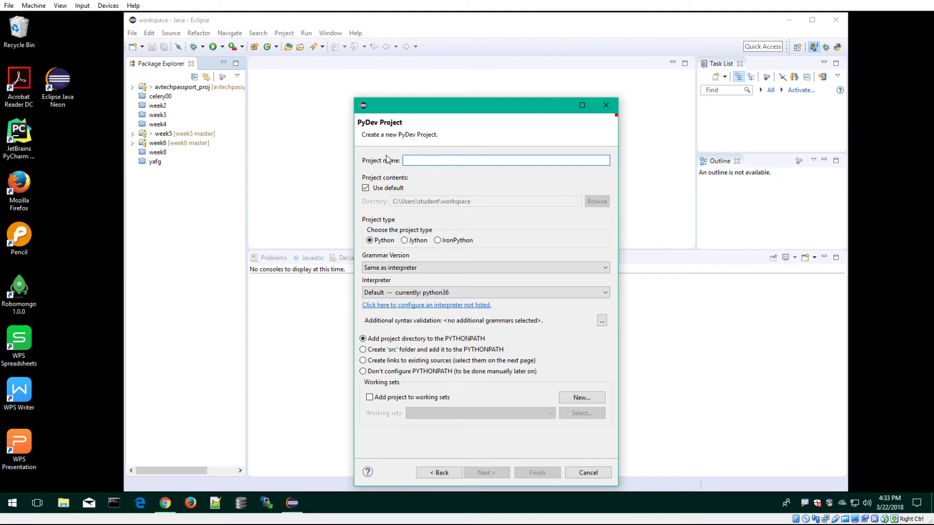
Step: Name the new PyDev project helloworld and shift the wizard dialog up on the screen
{"action": "type", "text": "w"}
{"action": "key", "text": "BackSpace"}
{"action": "type", "text": "helloworld"}
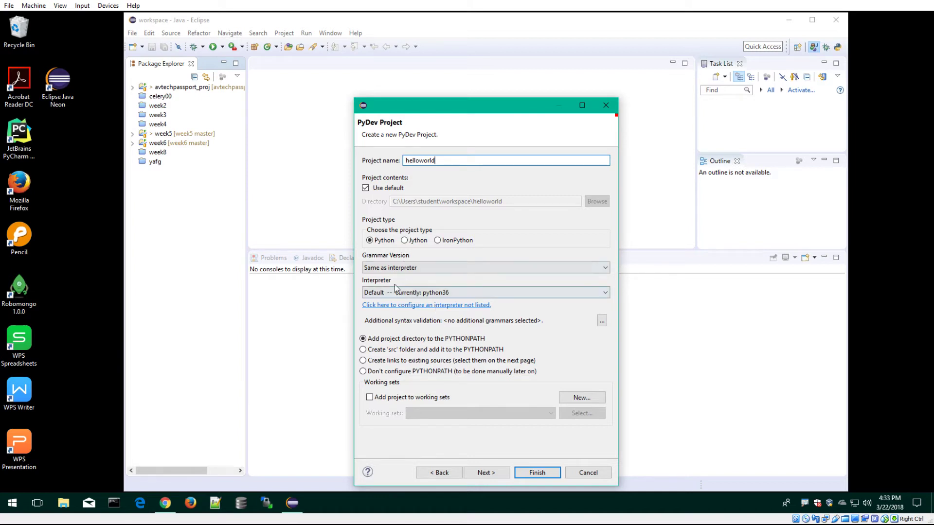
{"action": "left_click_drag", "start_coordinate": [515, 108], "coordinate": [530, 48]}
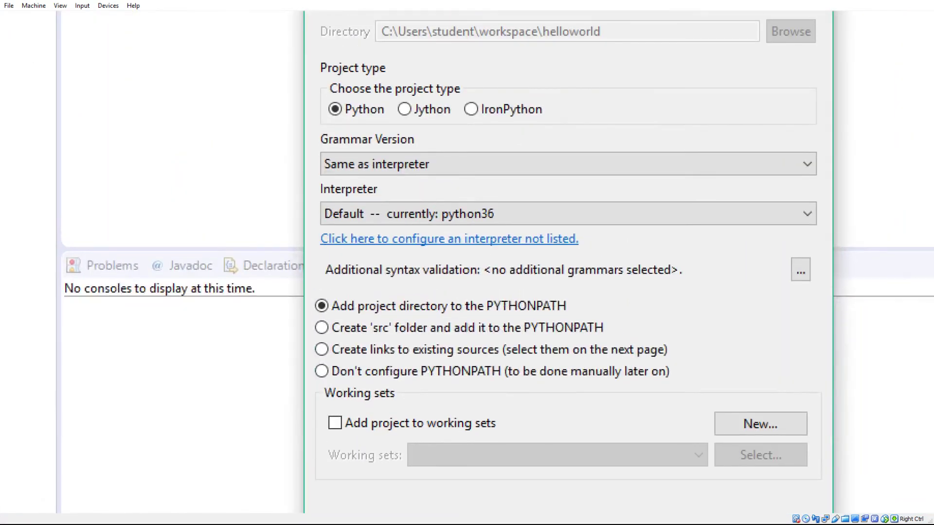
{"action": "mouse_move", "coordinate": [426, 223]}
{"action": "left_mouse_down"}
{"action": "mouse_move", "coordinate": [304, 194]}
{"action": "mouse_move", "coordinate": [321, 240]}
{"action": "mouse_move", "coordinate": [479, 262]}
{"action": "mouse_move", "coordinate": [611, 233]}
{"action": "mouse_move", "coordinate": [409, 229]}
{"action": "left_mouse_up"}
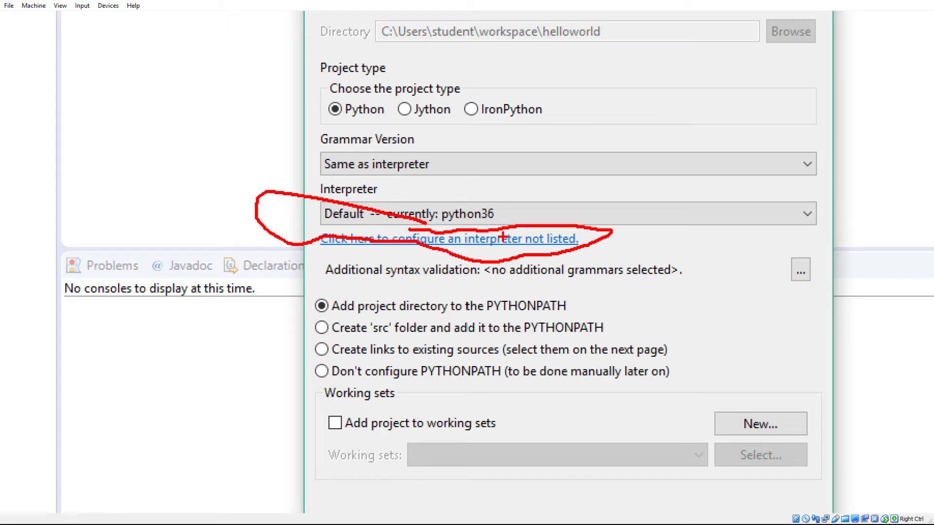
{"action": "key", "text": "Escape"}
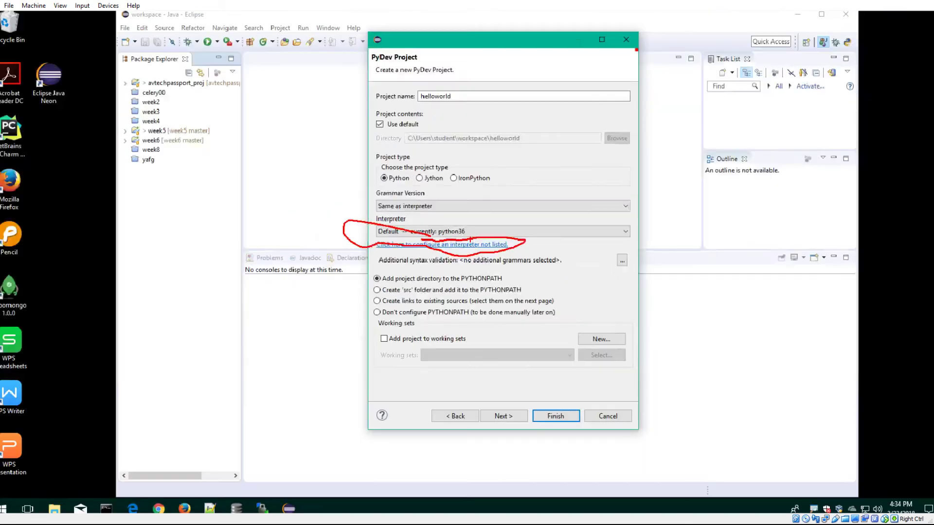
Step: Open the Python interpreter preferences from the project wizard and try both quick and advanced auto-configuration
{"action": "left_click", "coordinate": [469, 245]}
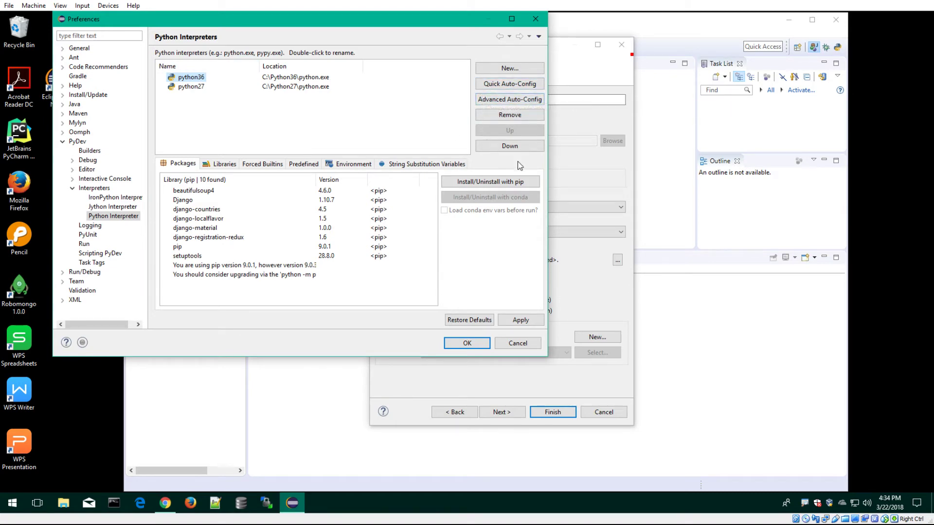
{"action": "left_click", "coordinate": [509, 86]}
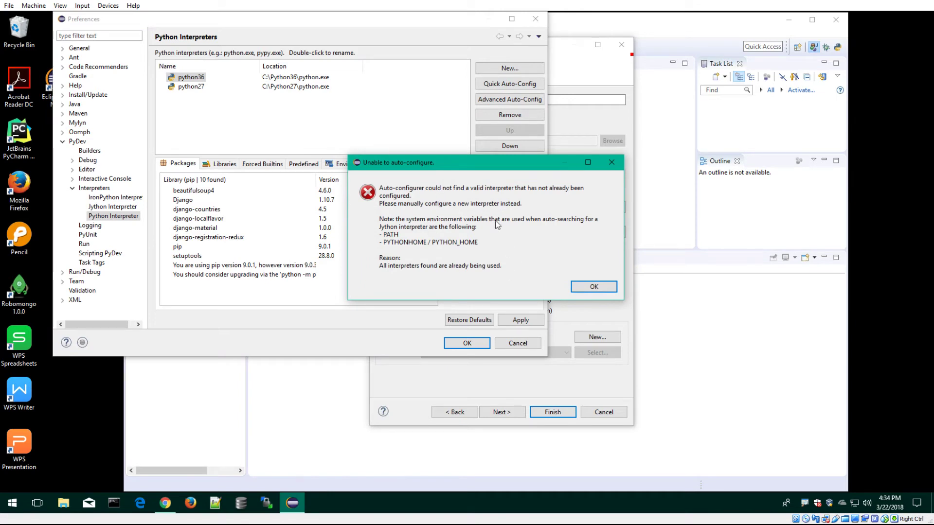
{"action": "left_click", "coordinate": [594, 287]}
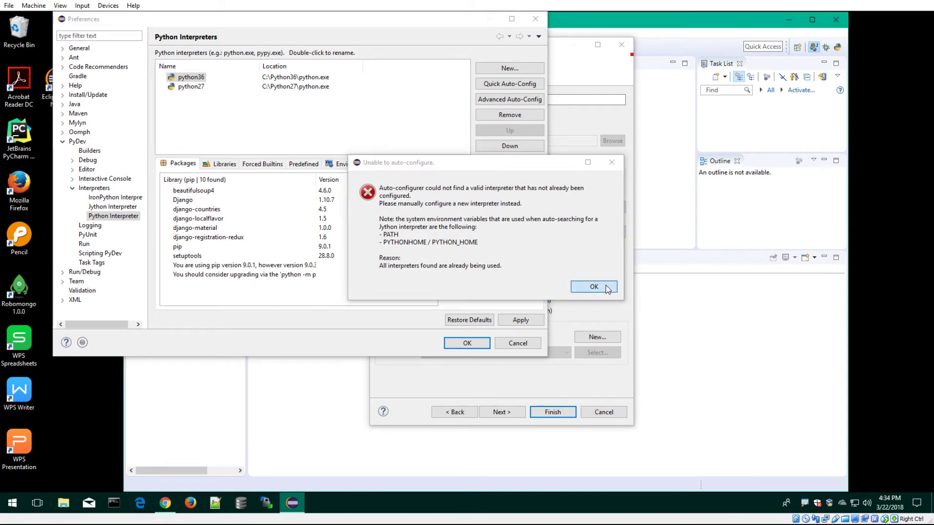
{"action": "left_click", "coordinate": [514, 100]}
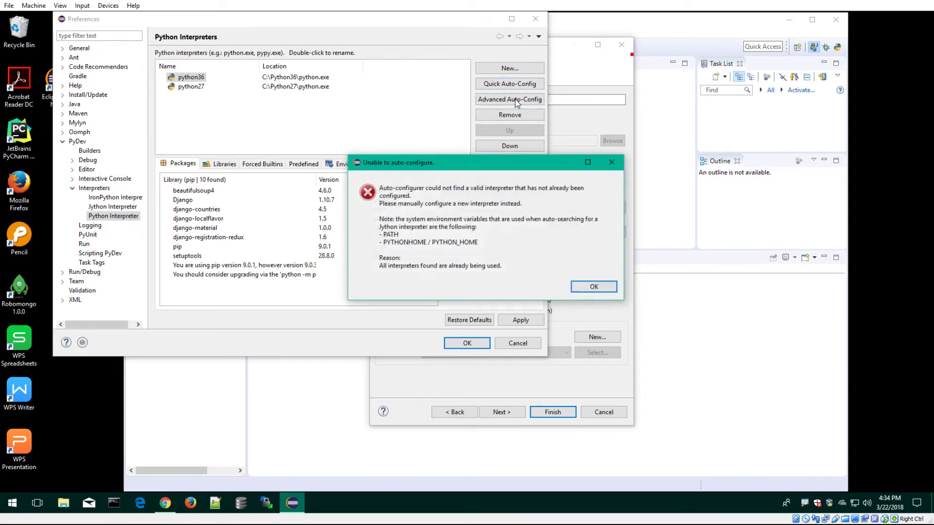
{"action": "left_click", "coordinate": [594, 287]}
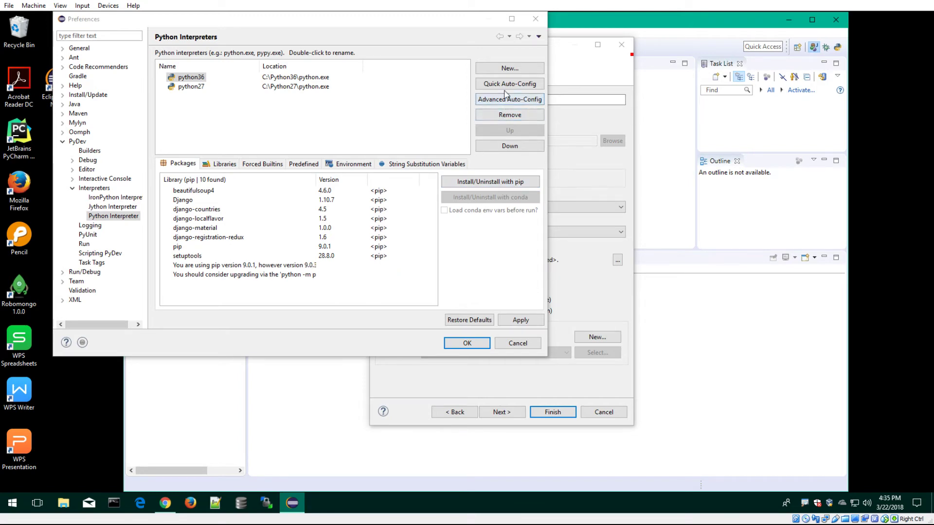
Step: Try quick auto-configuration again with the python27 interpreter selected and accept the interpreter preferences
{"action": "left_click", "coordinate": [194, 91]}
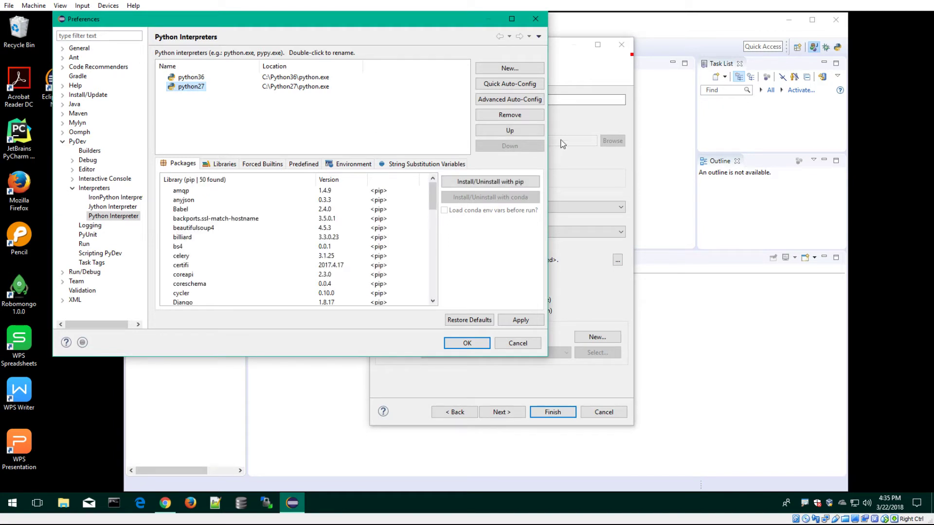
{"action": "left_click", "coordinate": [507, 86]}
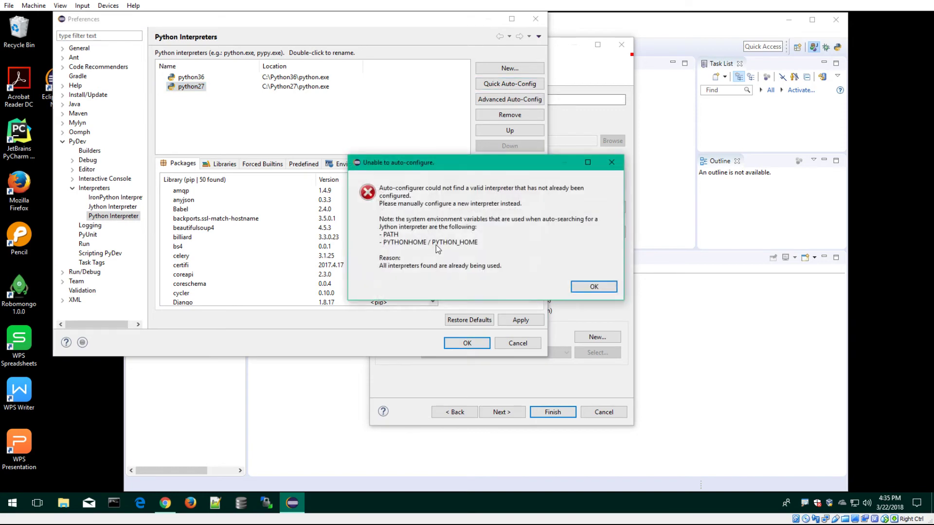
{"action": "left_click", "coordinate": [591, 287]}
{"action": "left_click", "coordinate": [576, 286]}
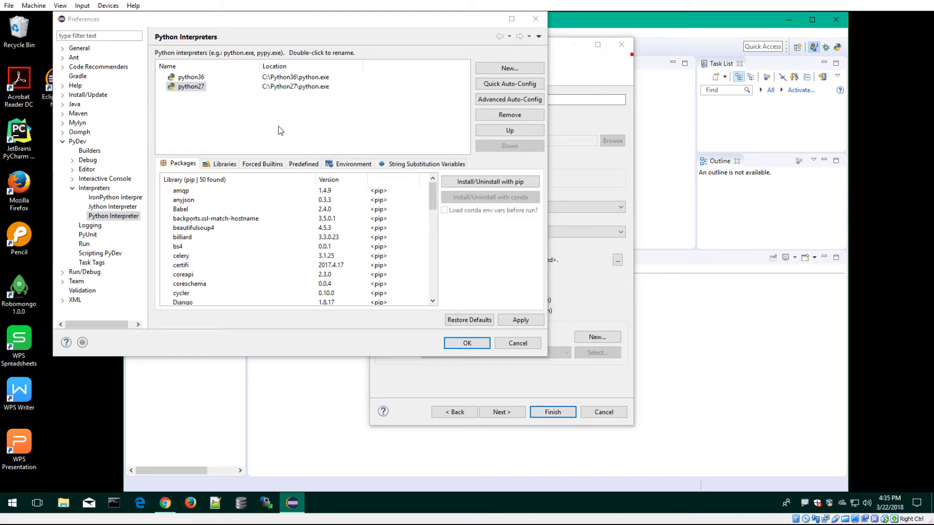
{"action": "left_click", "coordinate": [471, 345]}
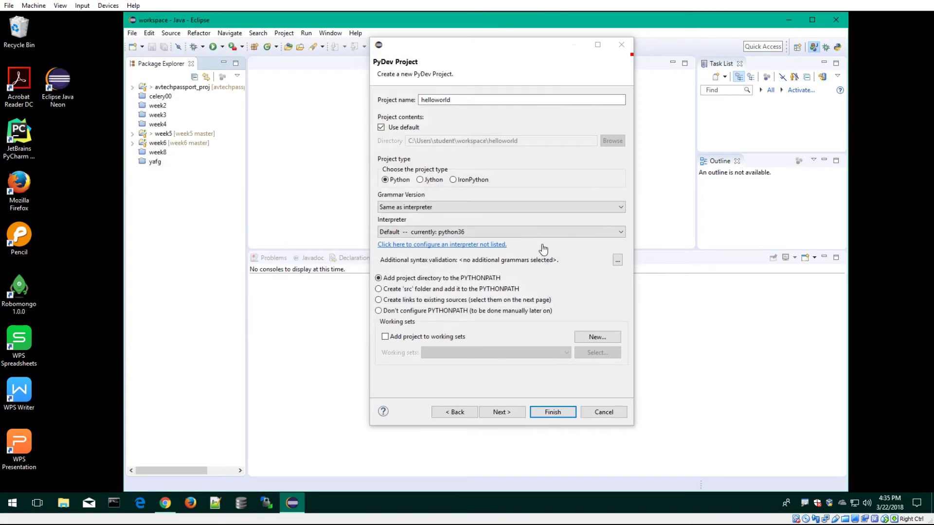
Step: Set the project's interpreter to python27, create the project, and agree to open the PyDev perspective
{"action": "left_click", "coordinate": [609, 236]}
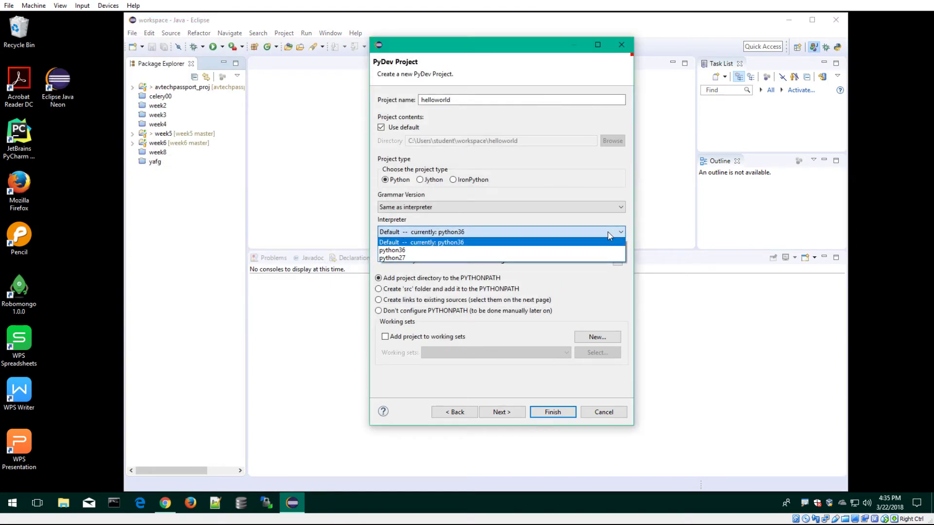
{"action": "left_click", "coordinate": [603, 258]}
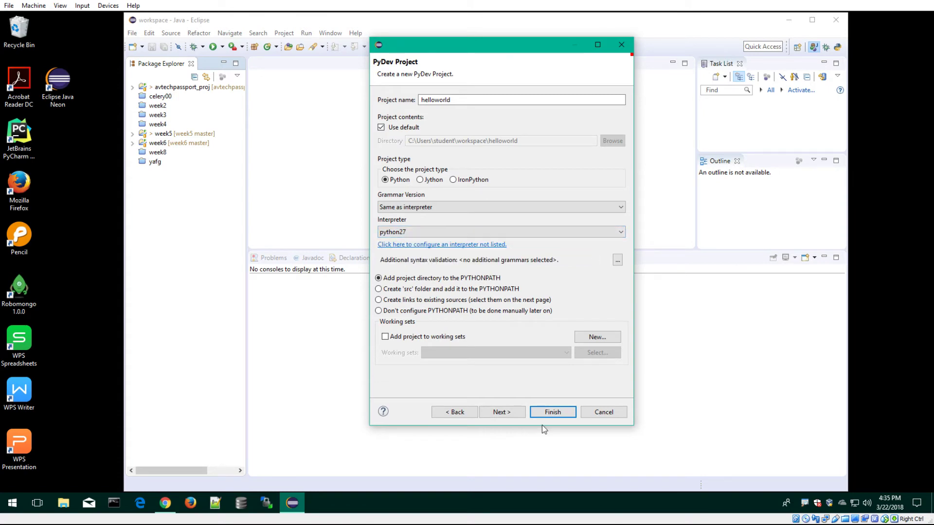
{"action": "left_click", "coordinate": [552, 413]}
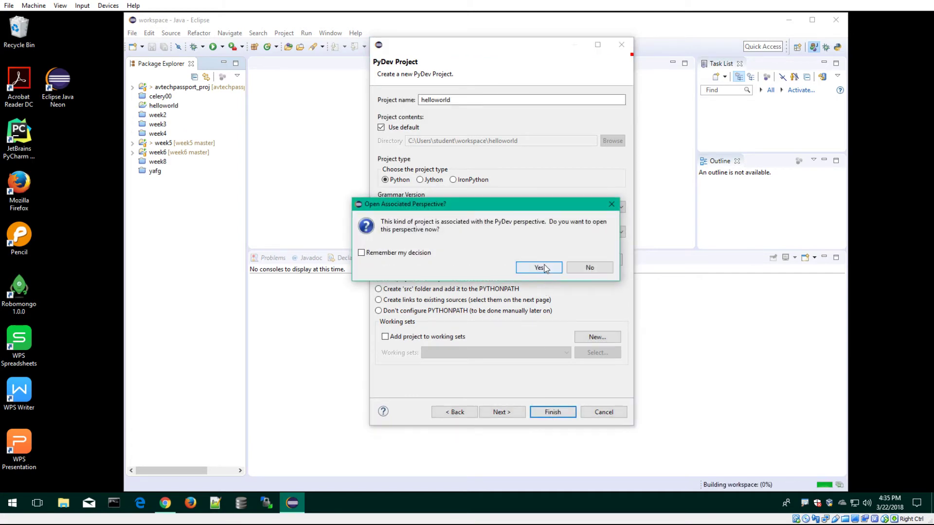
{"action": "left_click", "coordinate": [543, 267]}
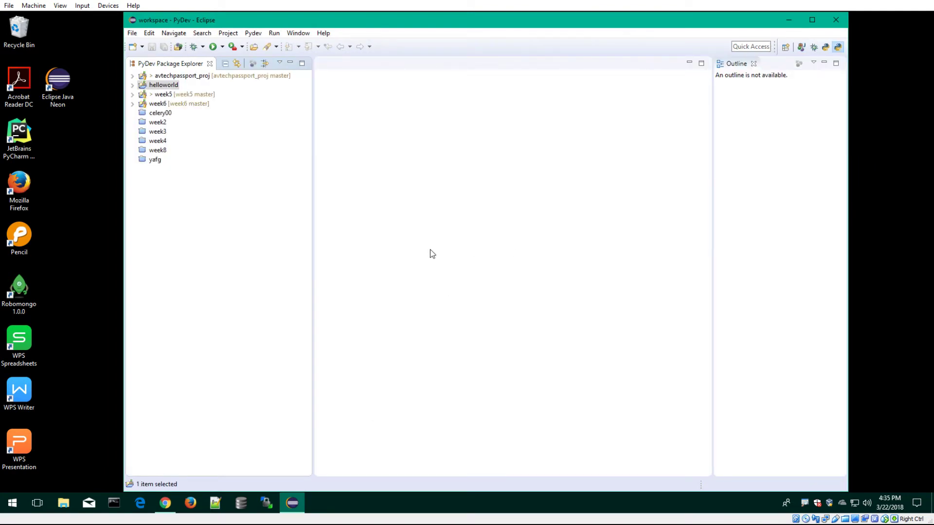
Step: Expand the helloworld project to check which Python interpreter it uses
{"action": "left_click", "coordinate": [133, 85]}
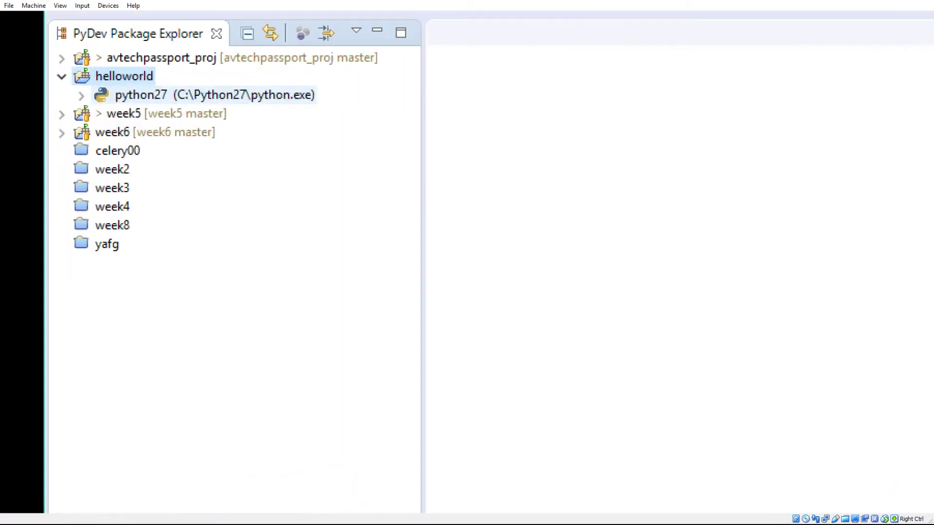
{"action": "mouse_move", "coordinate": [203, 77]}
{"action": "left_mouse_down"}
{"action": "mouse_move", "coordinate": [100, 87]}
{"action": "mouse_move", "coordinate": [207, 115]}
{"action": "mouse_move", "coordinate": [340, 108]}
{"action": "mouse_move", "coordinate": [199, 80]}
{"action": "mouse_move", "coordinate": [163, 84]}
{"action": "left_mouse_up"}
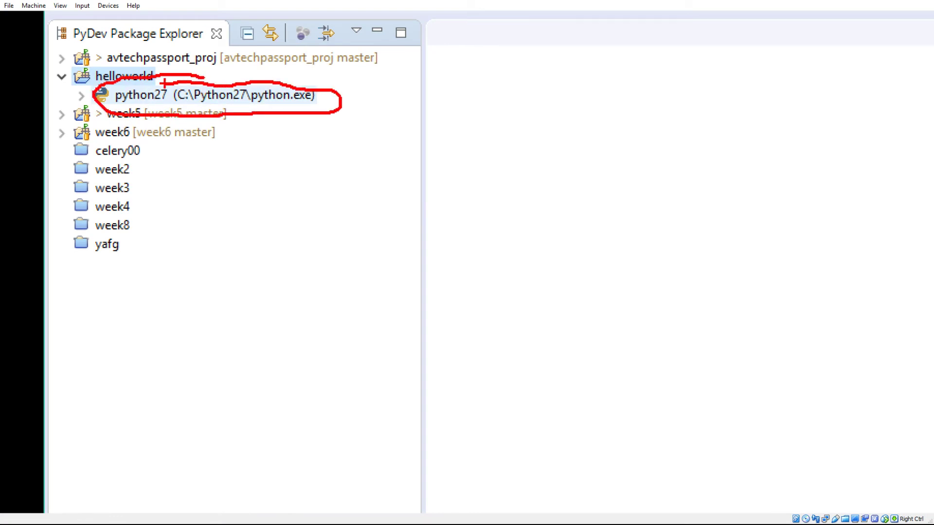
{"action": "key", "text": "Escape"}
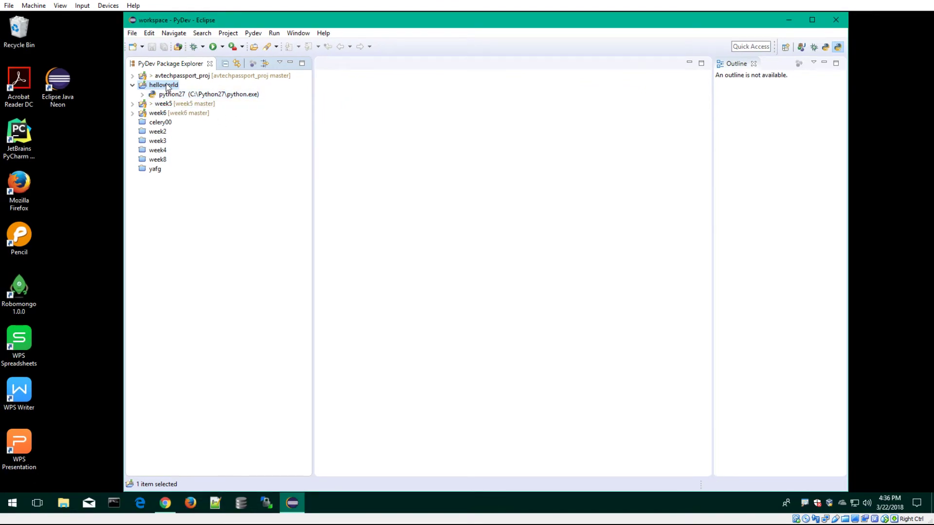
Step: Create a new PyDev module named helloworld in the helloworld project's source folder
{"action": "right_click", "coordinate": [167, 86]}
{"action": "mouse_move", "coordinate": [235, 92]}
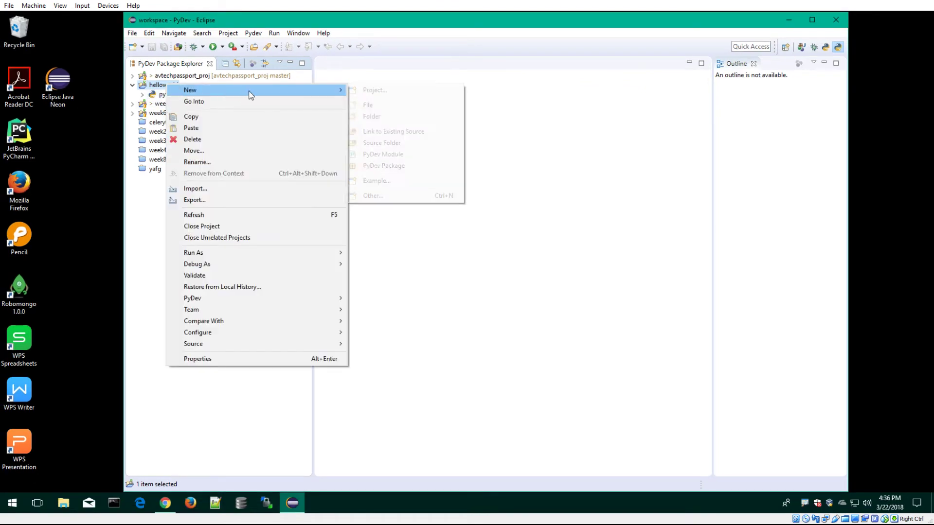
{"action": "left_click", "coordinate": [387, 159]}
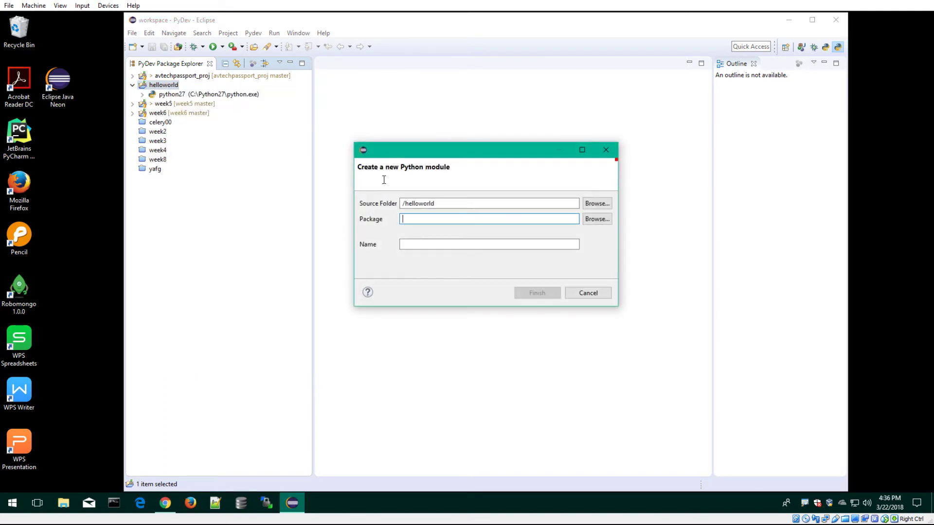
{"action": "left_click", "coordinate": [429, 244]}
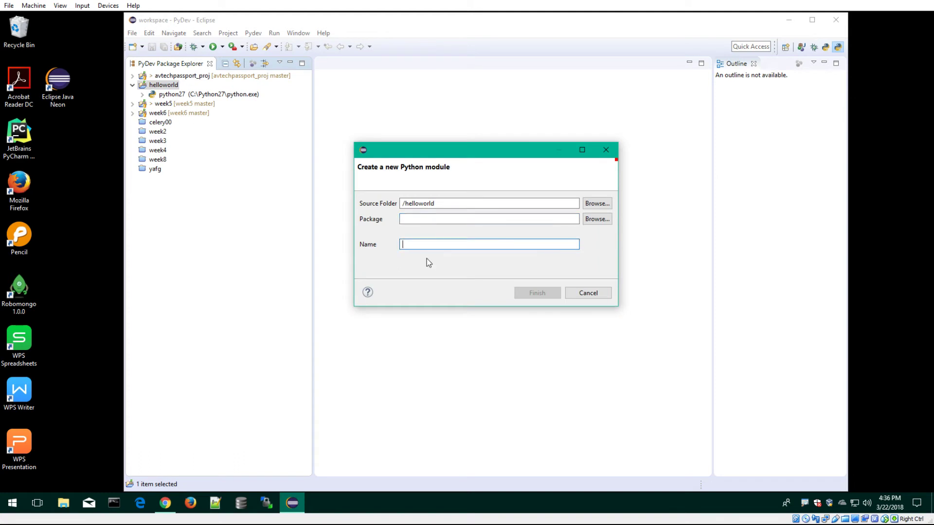
{"action": "type", "text": "helloworld"}
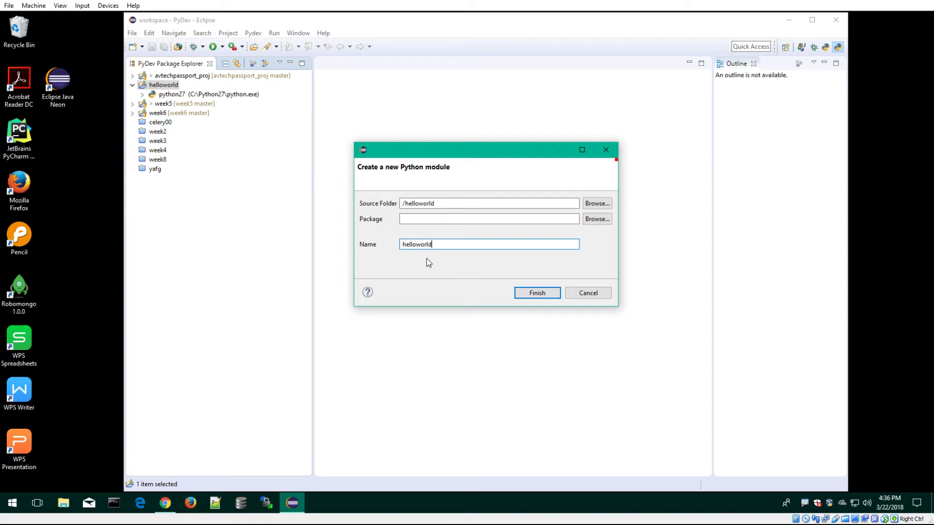
{"action": "key", "text": "Return"}
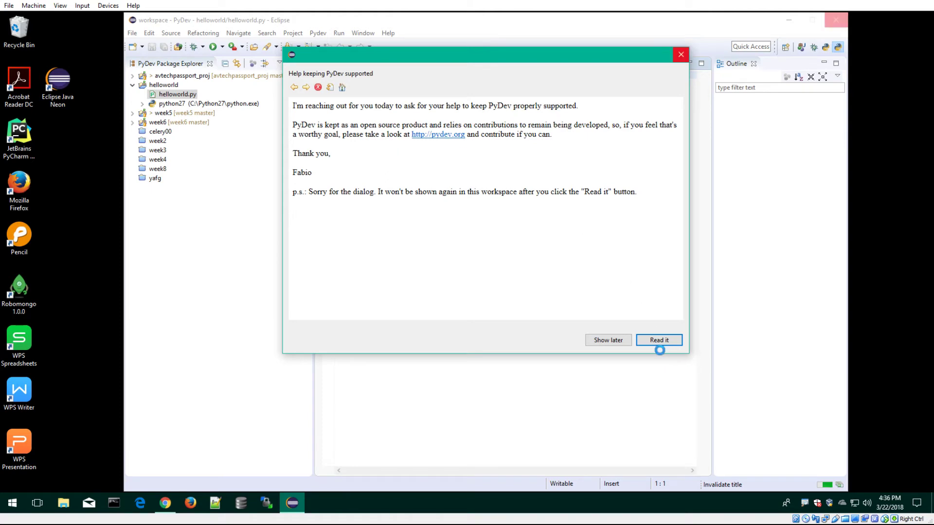
Step: Apply the <Empty> template to the module, dismiss the PyDev support notice as read, and place the cursor below the docstring
{"action": "left_click", "coordinate": [659, 343]}
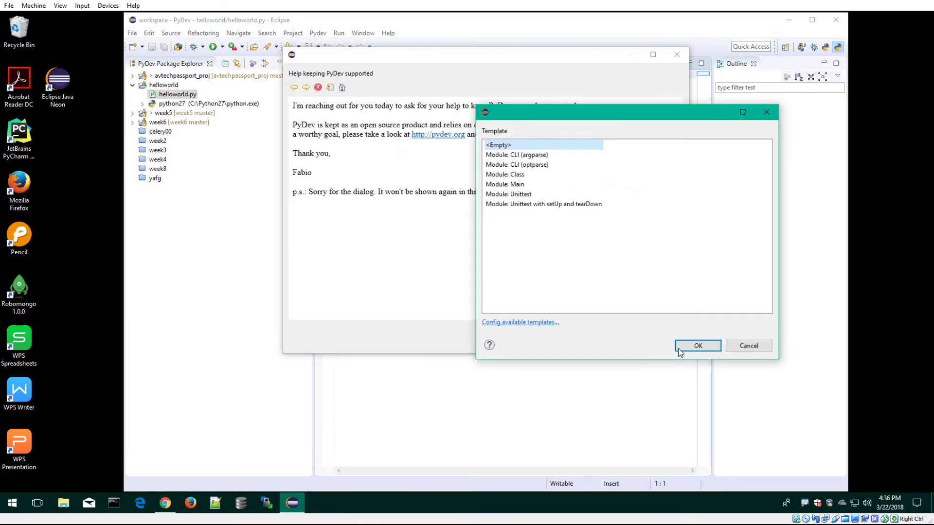
{"action": "left_click", "coordinate": [697, 346]}
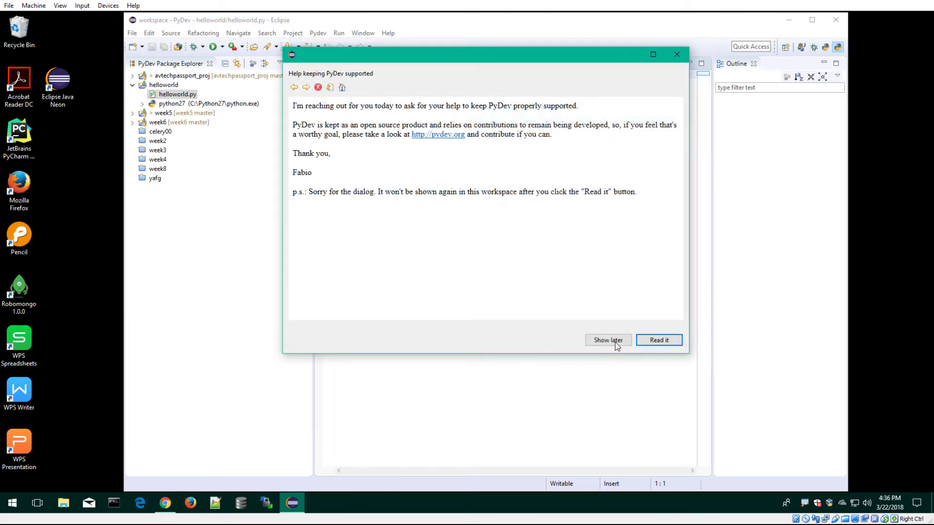
{"action": "left_click", "coordinate": [658, 341]}
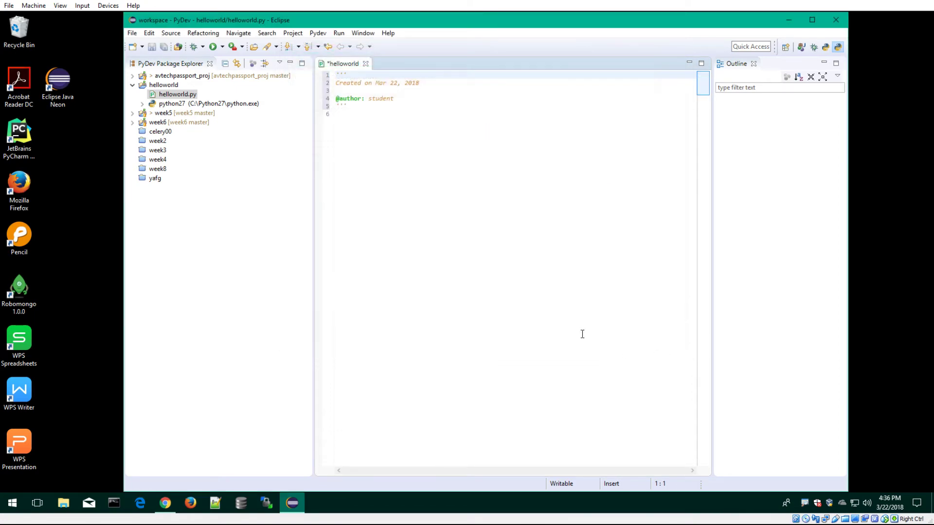
{"action": "left_click", "coordinate": [447, 210]}
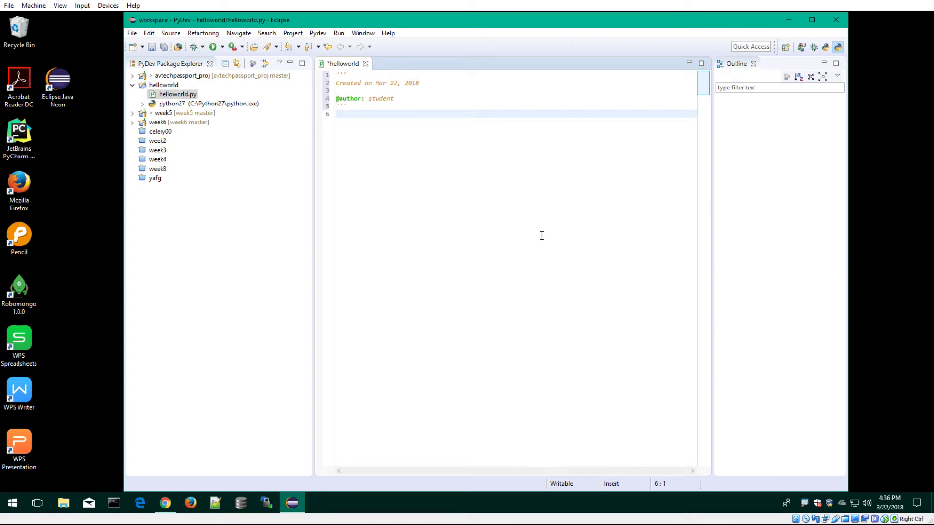